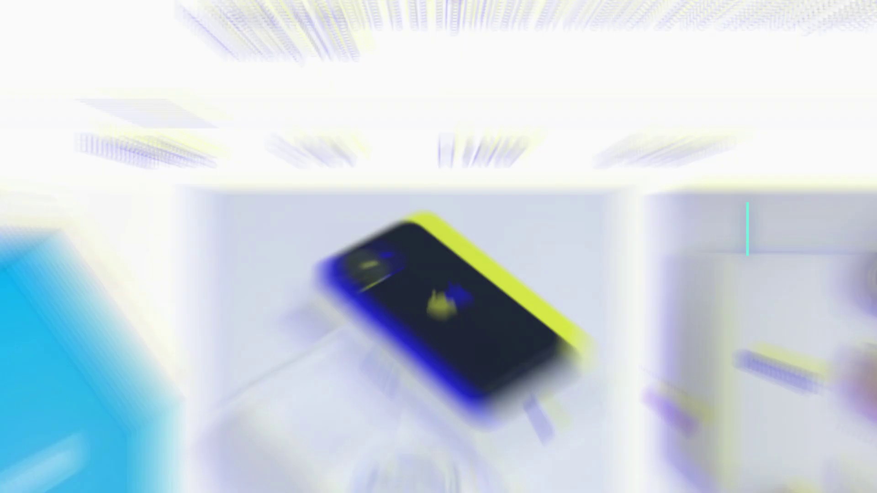
Scroll down the Instagram profile to its grid of iPhone and gadget photos
{"action": "scroll", "coordinate": [874, 159], "scroll_direction": "down", "scroll_amount": 3}
{"action": "scroll", "coordinate": [874, 159], "scroll_direction": "down", "scroll_amount": 4}
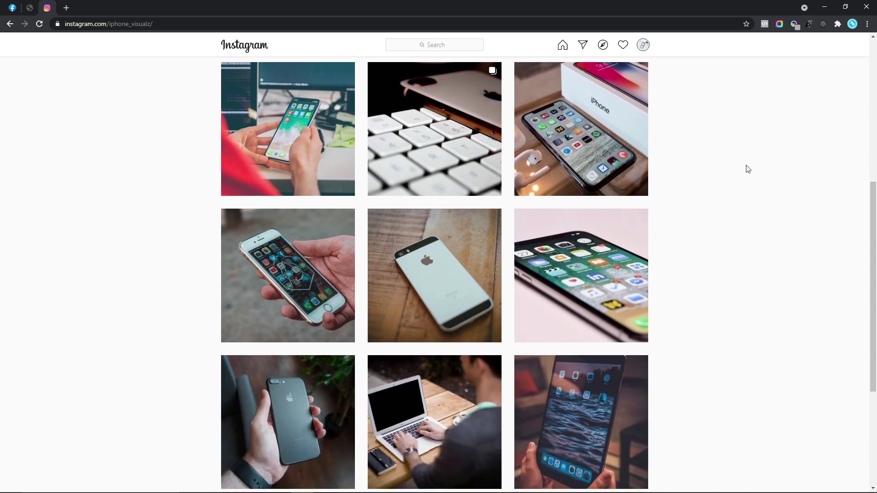
Switch to the blueboxe.com site to view its footer Instagram feed
{"action": "left_click", "coordinate": [29, 5]}
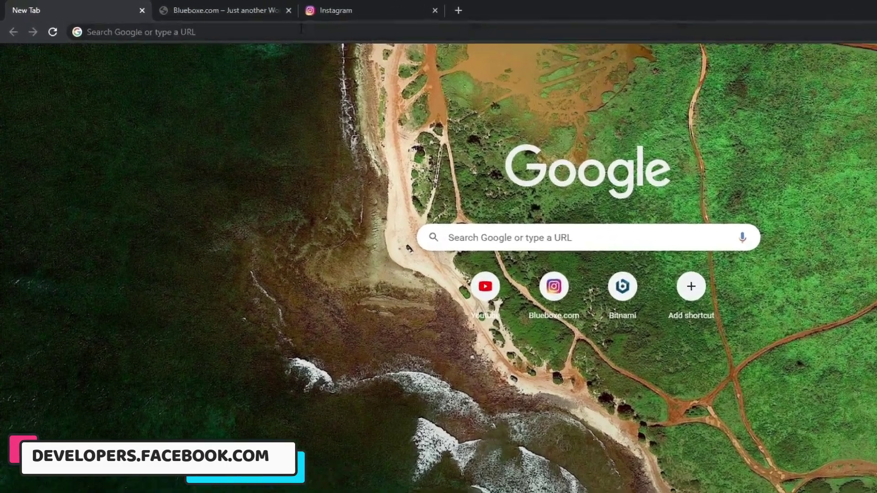
Load developers.facebook.com and start a new app from My Apps to reach the app-type choice
{"action": "left_click", "coordinate": [237, 23]}
{"action": "type", "text": "Developers.facebook.com"}
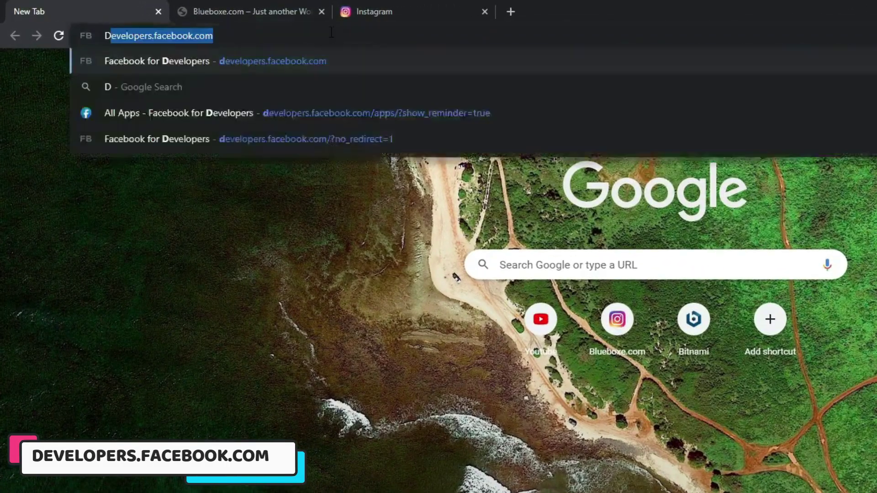
{"action": "key", "text": "Return"}
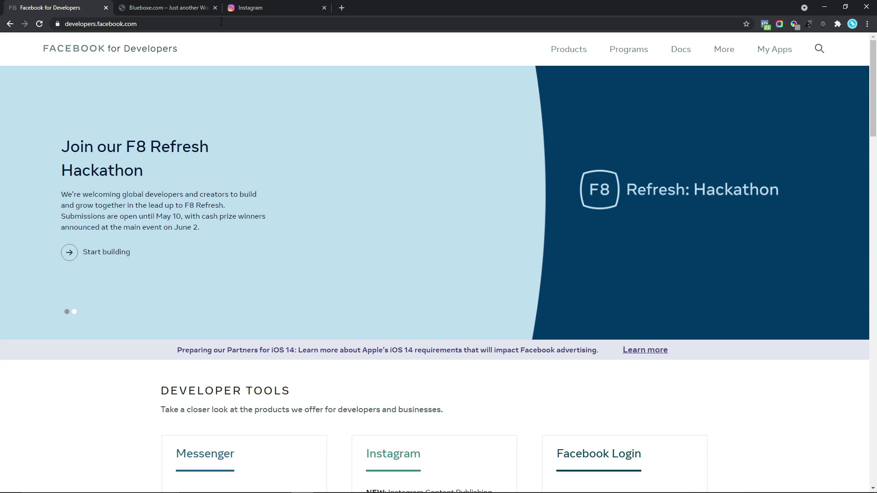
{"action": "left_click", "coordinate": [774, 49]}
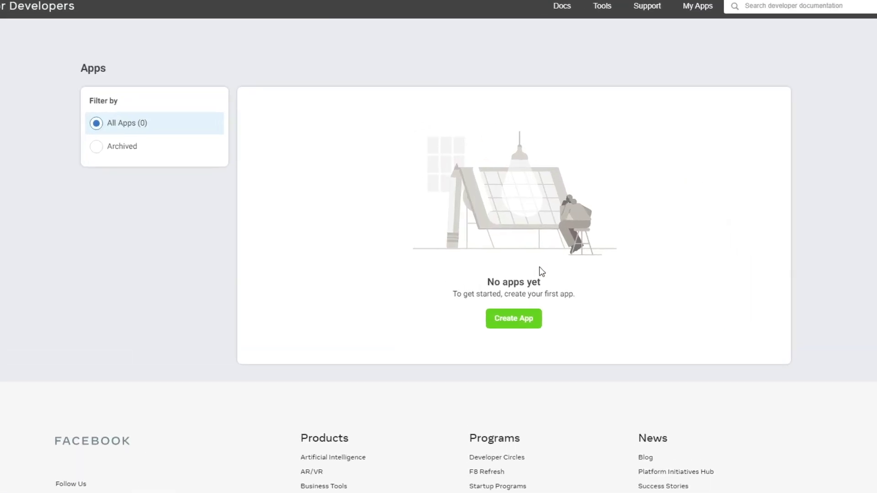
{"action": "left_click", "coordinate": [514, 318]}
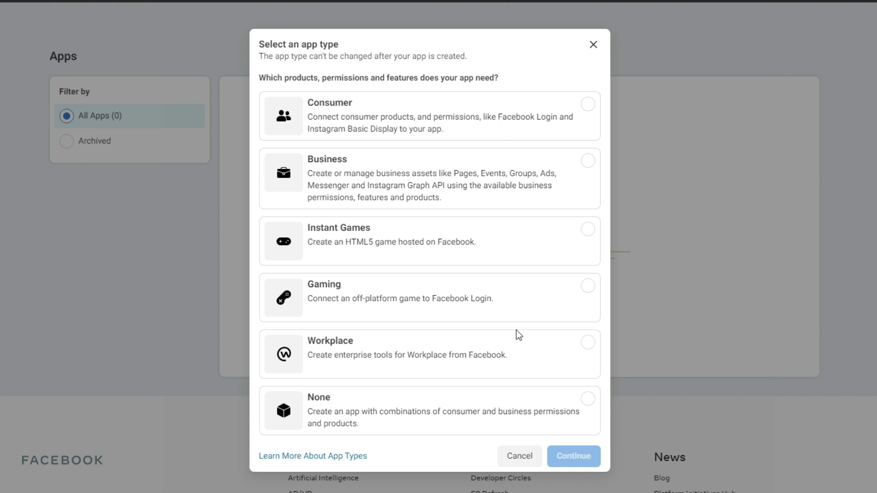
Create a Consumer-type app with the display name 'Display Feeds'
{"action": "left_click", "coordinate": [406, 121]}
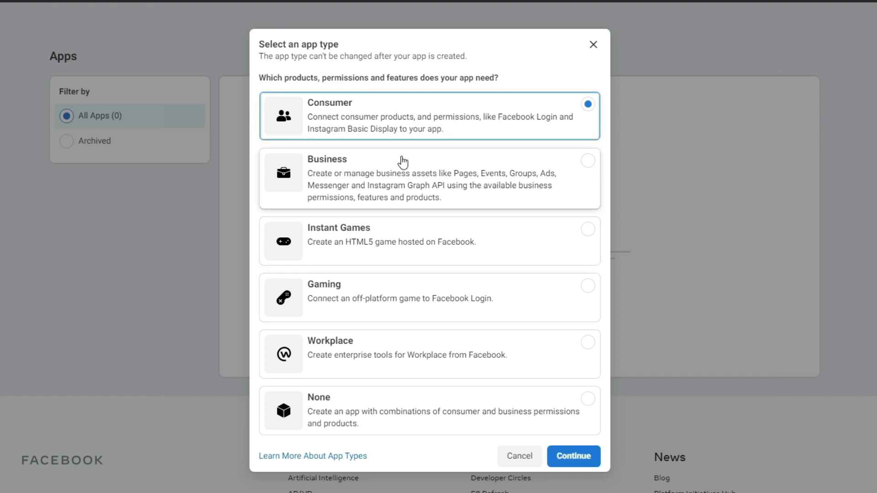
{"action": "left_click", "coordinate": [570, 454]}
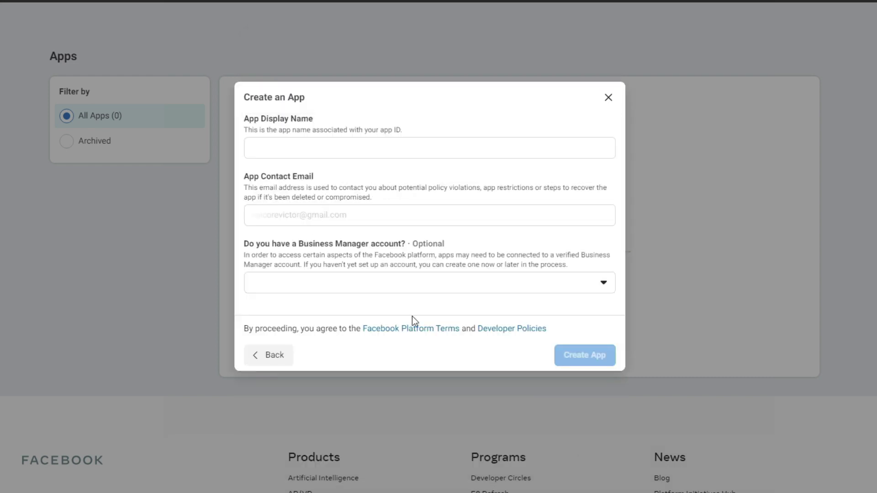
{"action": "left_click", "coordinate": [269, 146]}
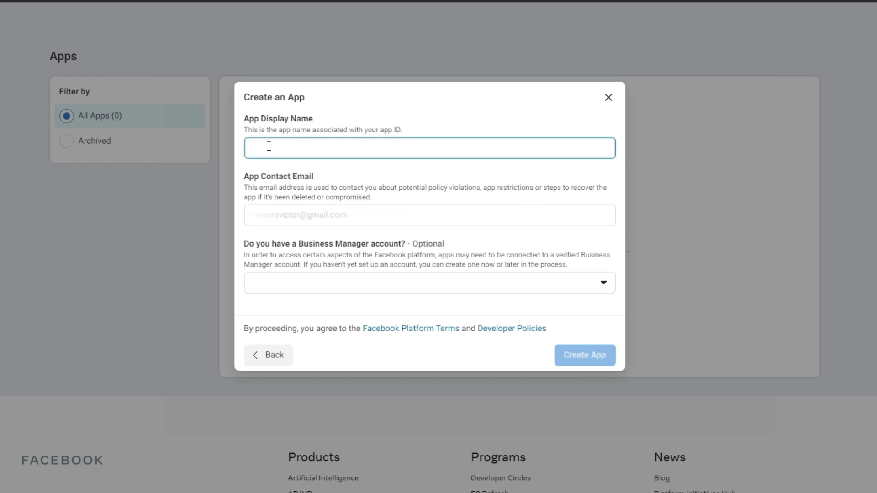
{"action": "type", "text": "Display"}
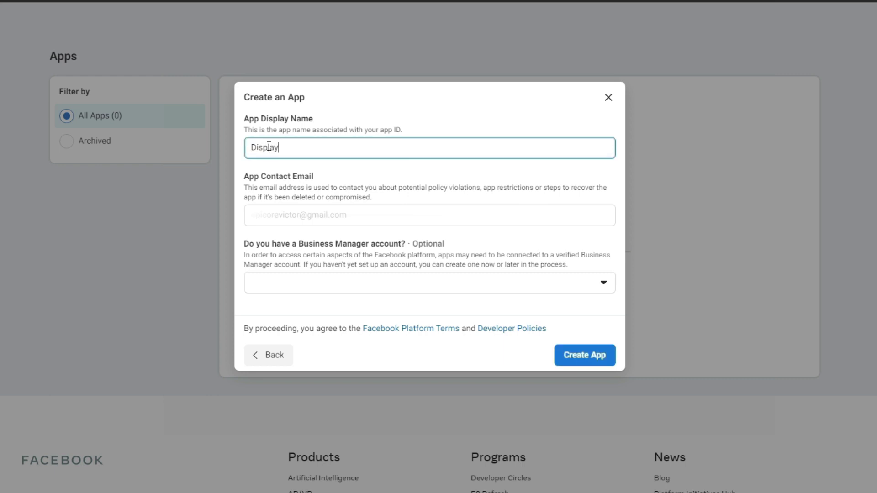
{"action": "type", "text": " Feeds"}
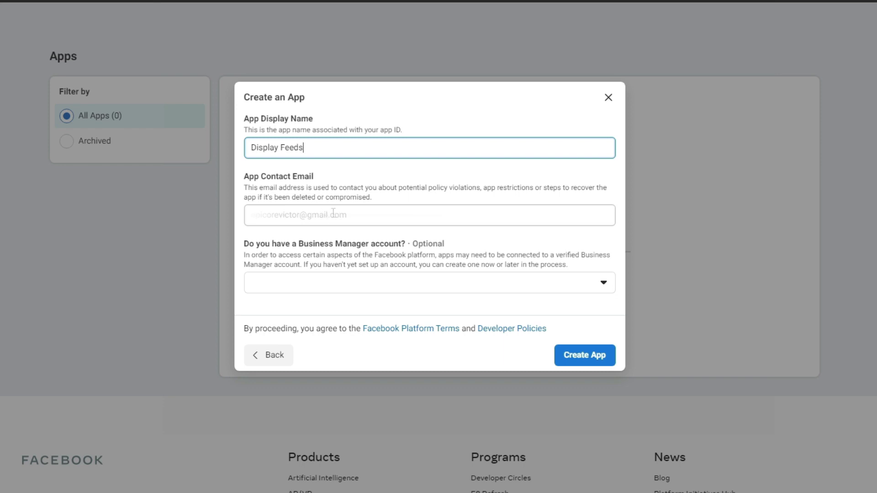
{"action": "left_click", "coordinate": [577, 356]}
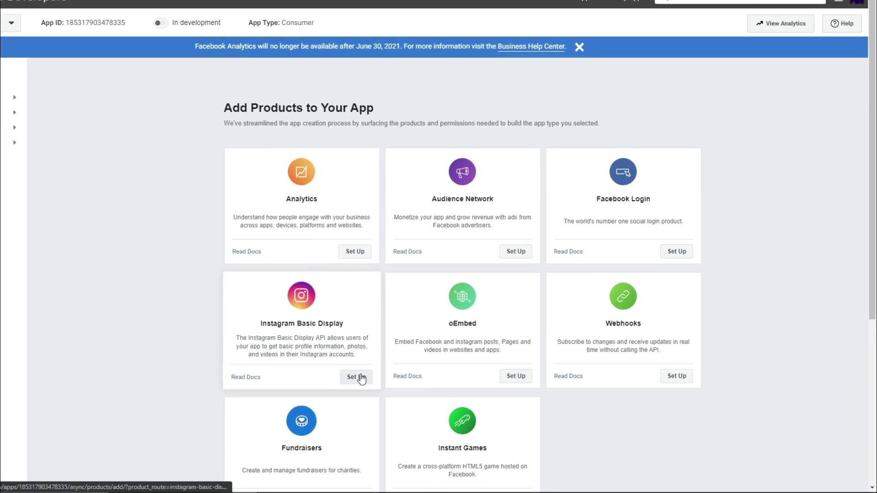
Set up Instagram Basic Display and create its linked Instagram app named 'Display Feeds'
{"action": "left_click", "coordinate": [351, 375]}
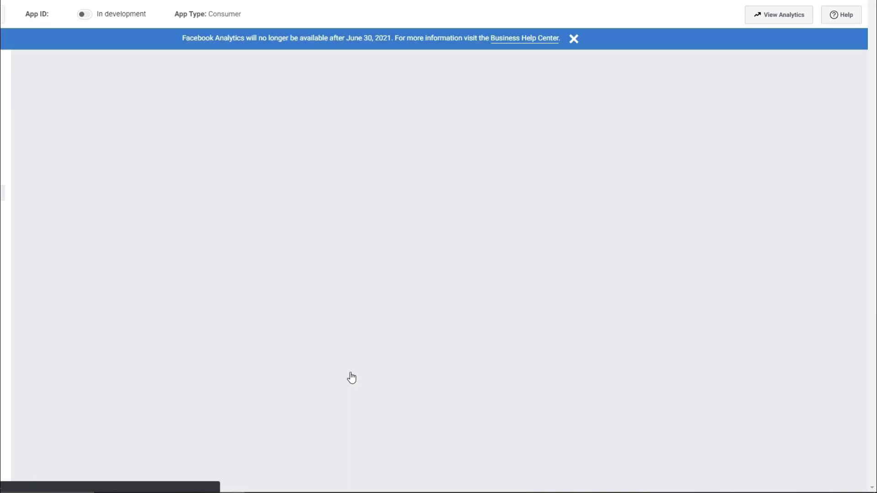
{"action": "scroll", "coordinate": [806, 241], "scroll_direction": "down", "scroll_amount": 1}
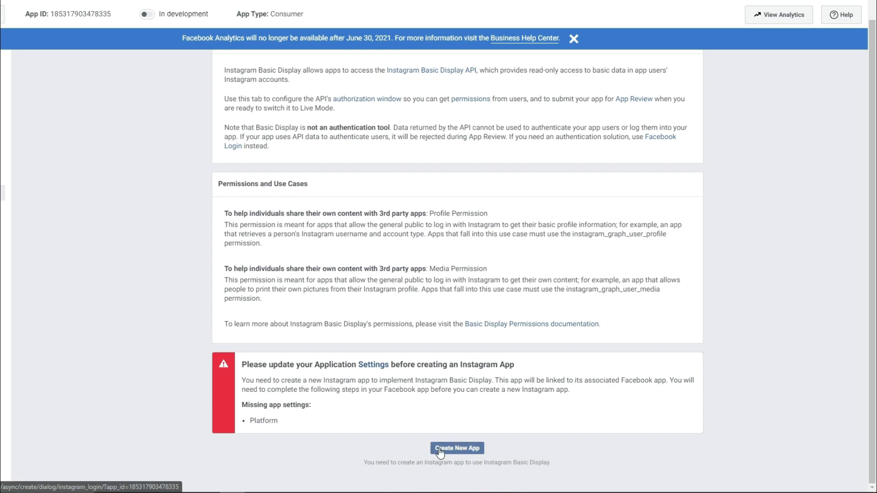
{"action": "left_click", "coordinate": [463, 450]}
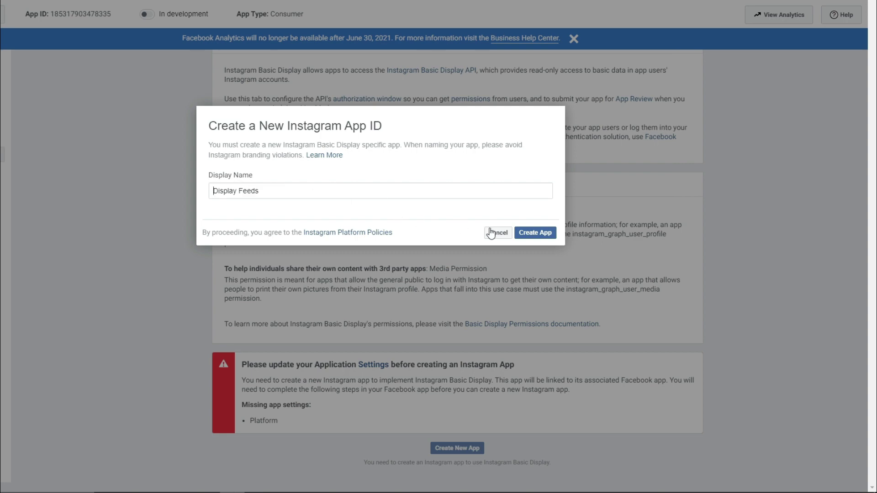
{"action": "left_click", "coordinate": [536, 236]}
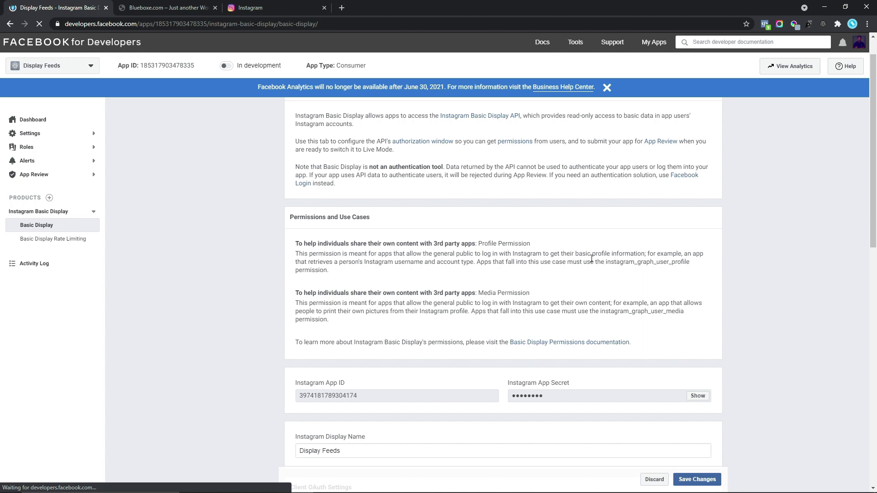
Copy the blueboxe.com site address from the browser's address bar
{"action": "left_click_drag", "start_coordinate": [875, 127], "coordinate": [876, 239]}
{"action": "scroll", "coordinate": [744, 242], "scroll_direction": "down", "scroll_amount": 1}
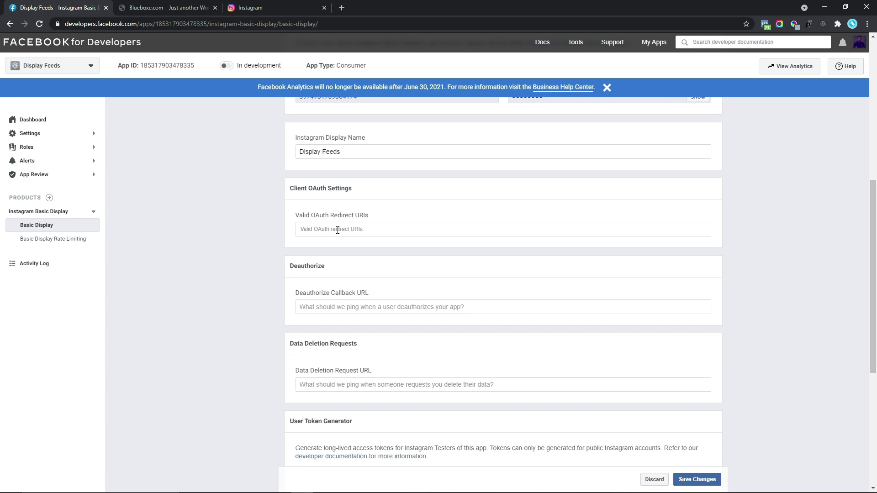
{"action": "left_click", "coordinate": [169, 4]}
{"action": "left_click", "coordinate": [149, 24]}
{"action": "key", "text": "ctrl+c"}
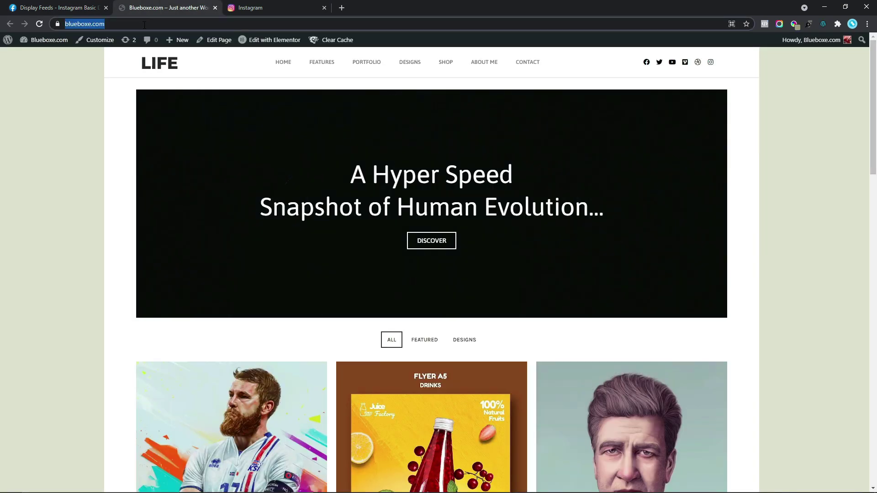
{"action": "right_click", "coordinate": [91, 24]}
{"action": "left_click", "coordinate": [109, 71]}
{"action": "left_click", "coordinate": [55, 5]}
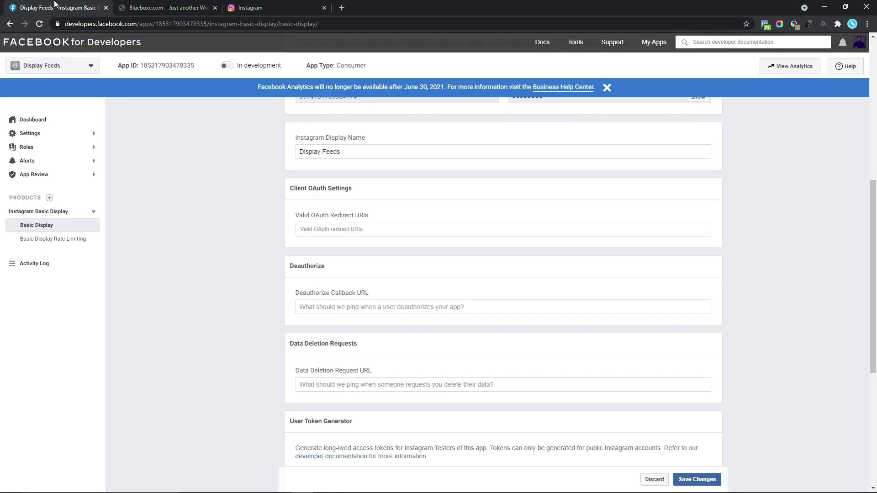
{"action": "left_click", "coordinate": [334, 229]}
{"action": "right_click", "coordinate": [334, 229]}
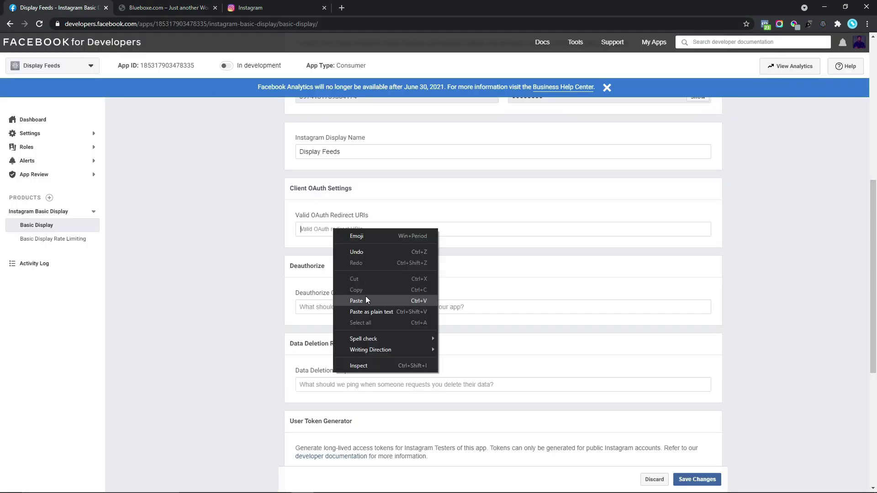
{"action": "left_click", "coordinate": [366, 296]}
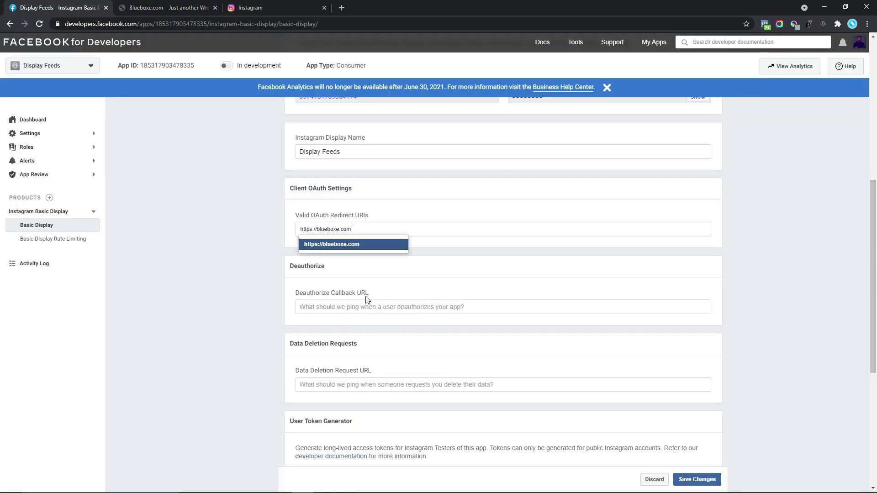
{"action": "left_click", "coordinate": [355, 240]}
{"action": "right_click", "coordinate": [339, 312]}
{"action": "left_click", "coordinate": [369, 382]}
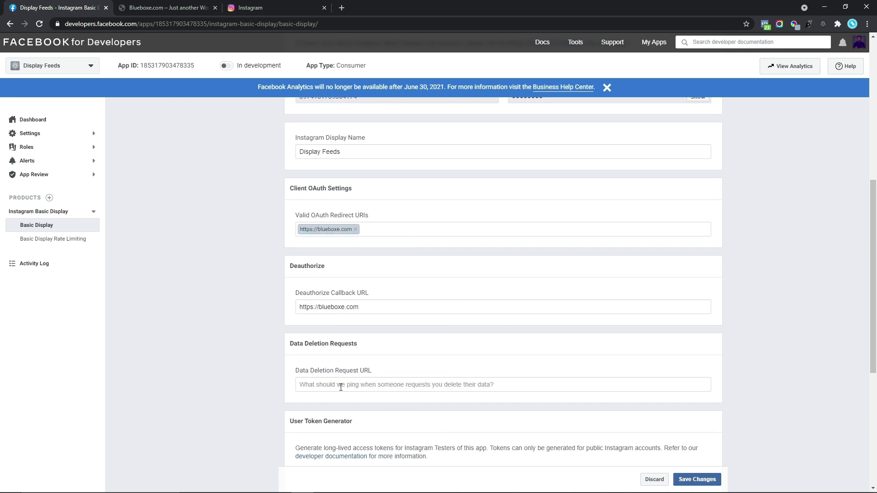
{"action": "right_click", "coordinate": [340, 386]}
{"action": "left_click", "coordinate": [366, 324]}
Save the Instagram Basic Display settings
{"action": "scroll", "coordinate": [876, 272], "scroll_direction": "down", "scroll_amount": 1}
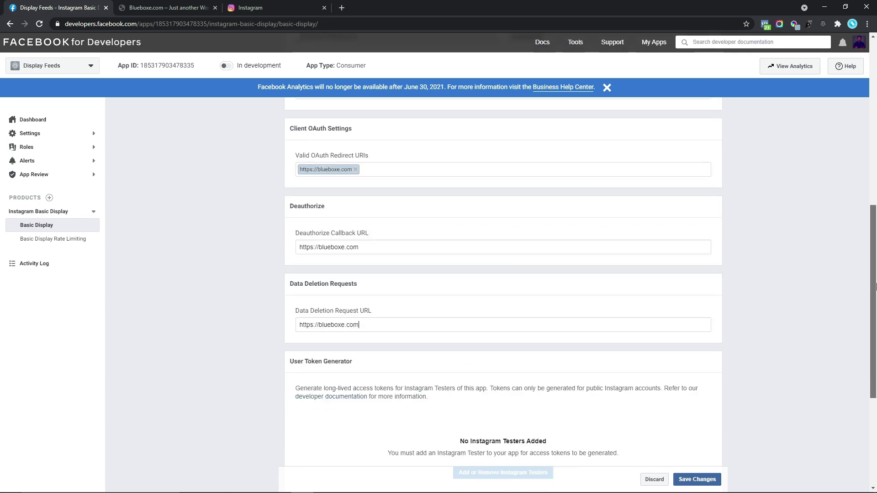
{"action": "scroll", "coordinate": [738, 409], "scroll_direction": "down", "scroll_amount": 2}
{"action": "left_click", "coordinate": [701, 478]}
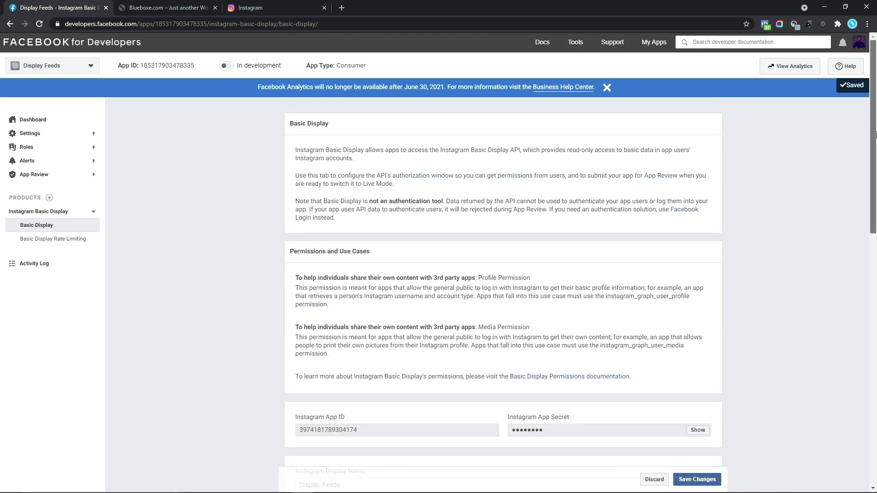
{"action": "scroll", "coordinate": [478, 319], "scroll_direction": "down", "scroll_amount": 10}
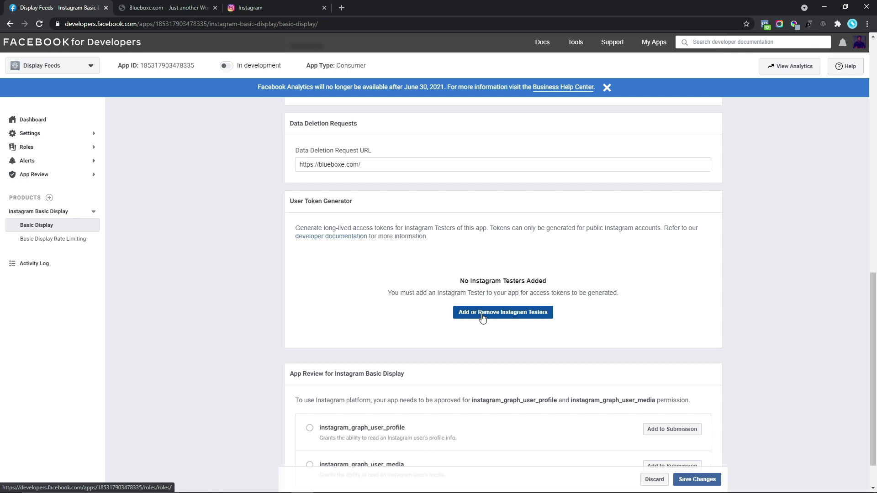
Bring up the Add Instagram Testers form on the Roles page, then go to Instagram
{"action": "left_click", "coordinate": [483, 316]}
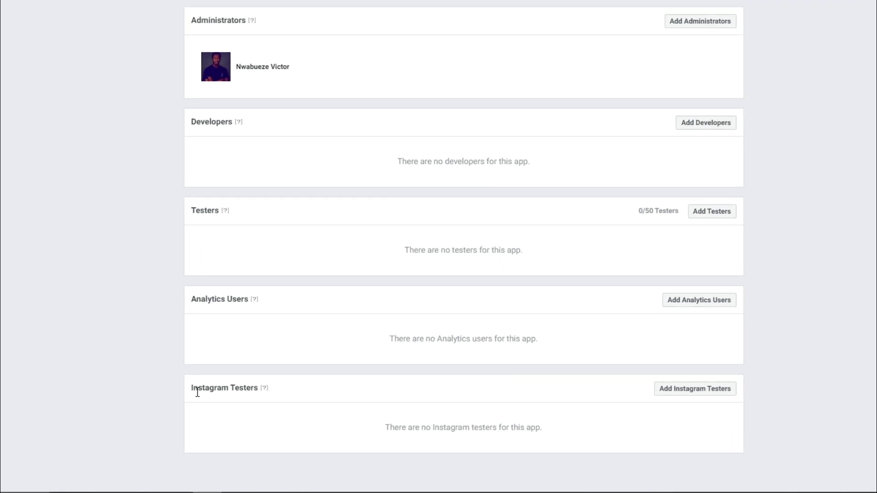
{"action": "left_click", "coordinate": [688, 393]}
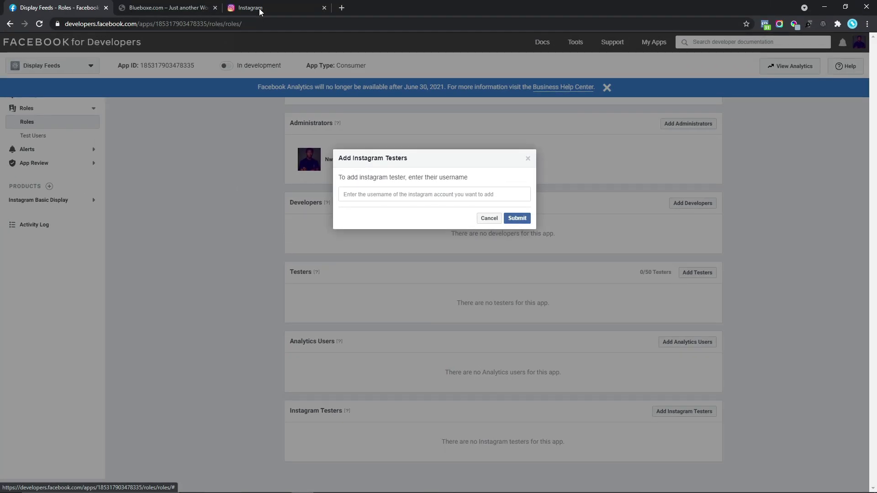
{"action": "left_click", "coordinate": [256, 8]}
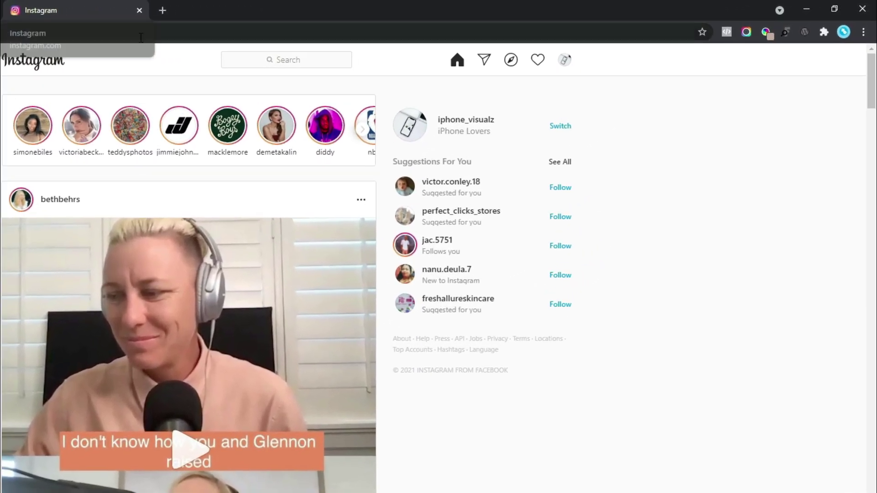
Copy the account's username from Instagram's Edit Profile settings and return to the tester form
{"action": "left_click", "coordinate": [565, 60]}
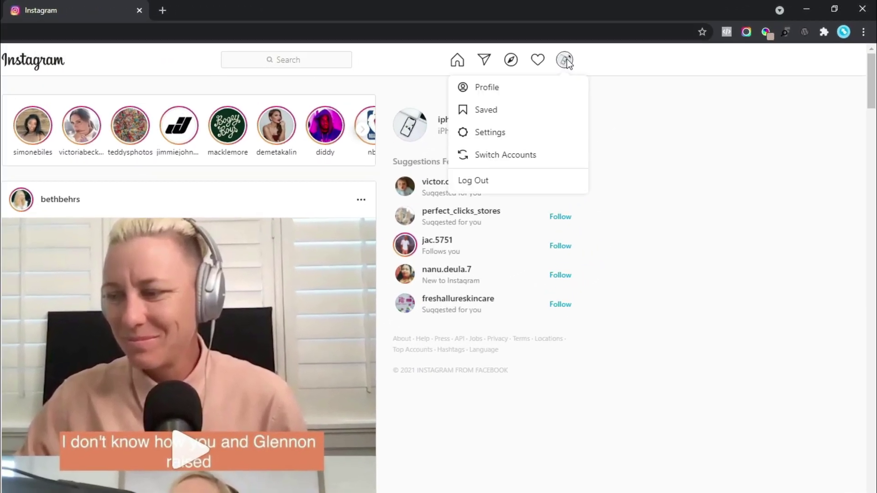
{"action": "left_click", "coordinate": [490, 138]}
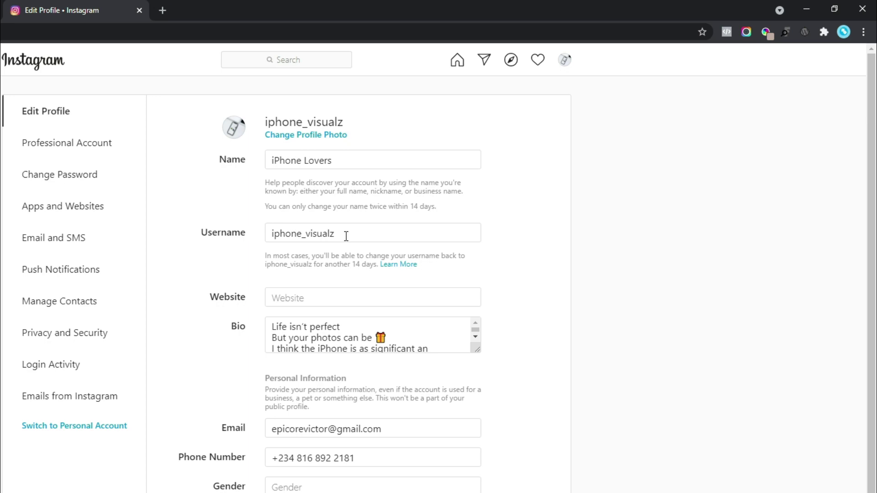
{"action": "left_click_drag", "start_coordinate": [347, 237], "coordinate": [270, 229]}
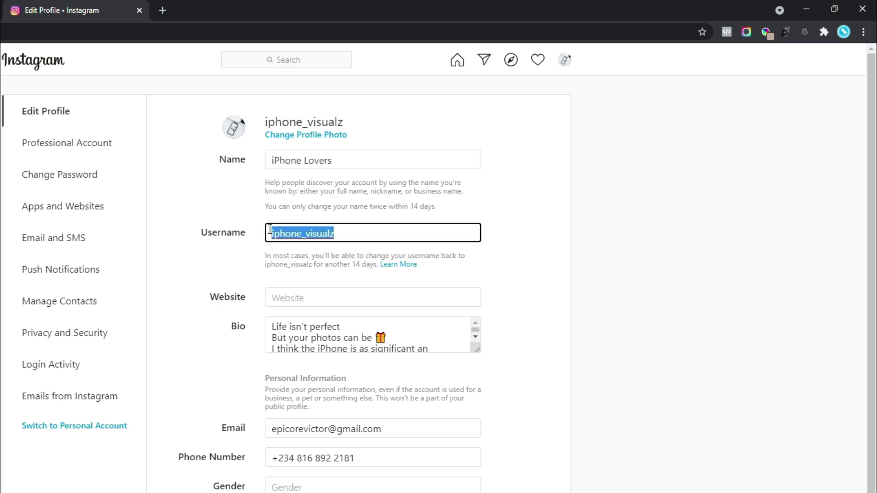
{"action": "right_click", "coordinate": [298, 233]}
{"action": "left_click", "coordinate": [319, 305]}
{"action": "left_click", "coordinate": [55, 7]}
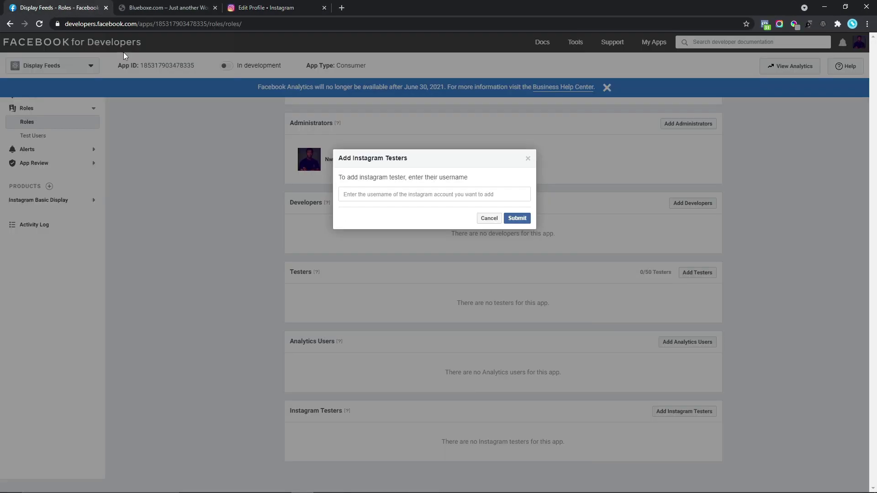
Paste the copied username, pick the matching Instagram account, and submit the tester invitation
{"action": "right_click", "coordinate": [376, 199]}
{"action": "left_click", "coordinate": [395, 269]}
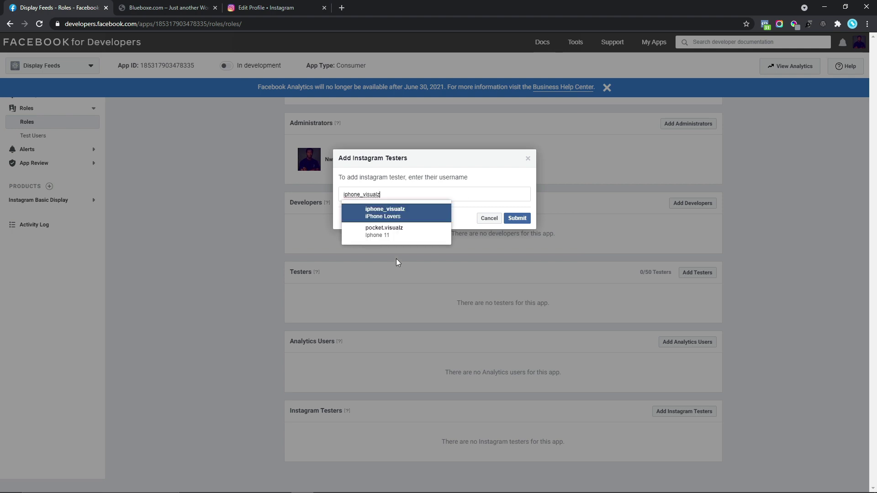
{"action": "left_click", "coordinate": [352, 218]}
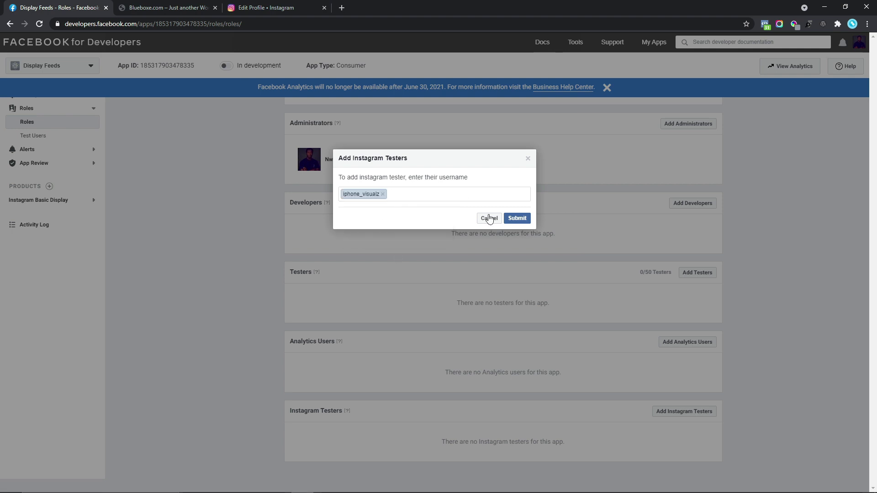
{"action": "left_click", "coordinate": [511, 219]}
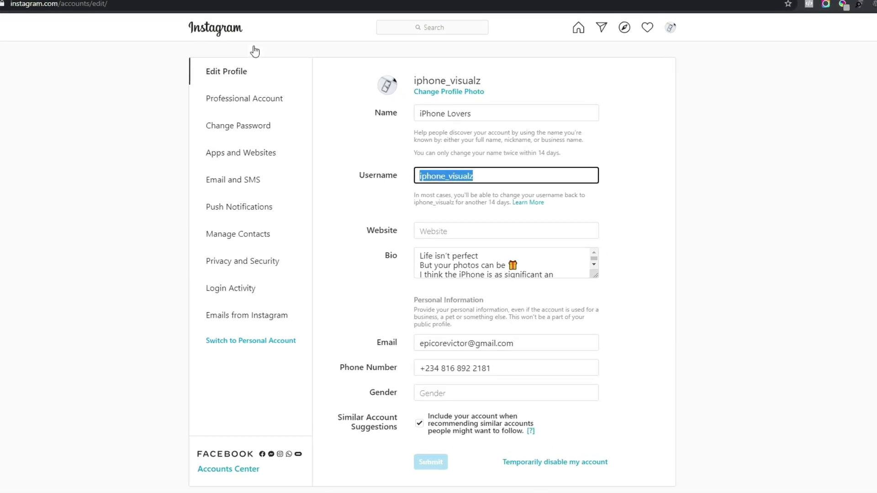
Accept the Display Feeds invite under Apps and Websites' Tester Invites, then return to the developer roles page
{"action": "left_click", "coordinate": [241, 155]}
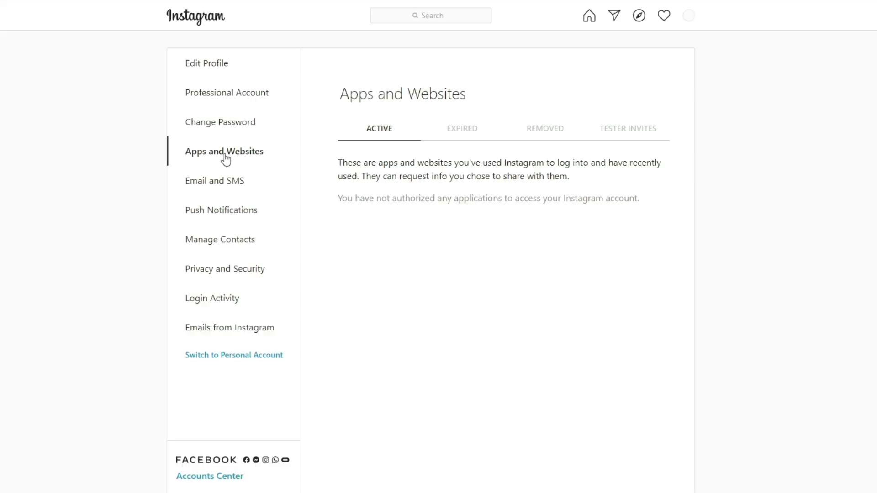
{"action": "left_click", "coordinate": [634, 140]}
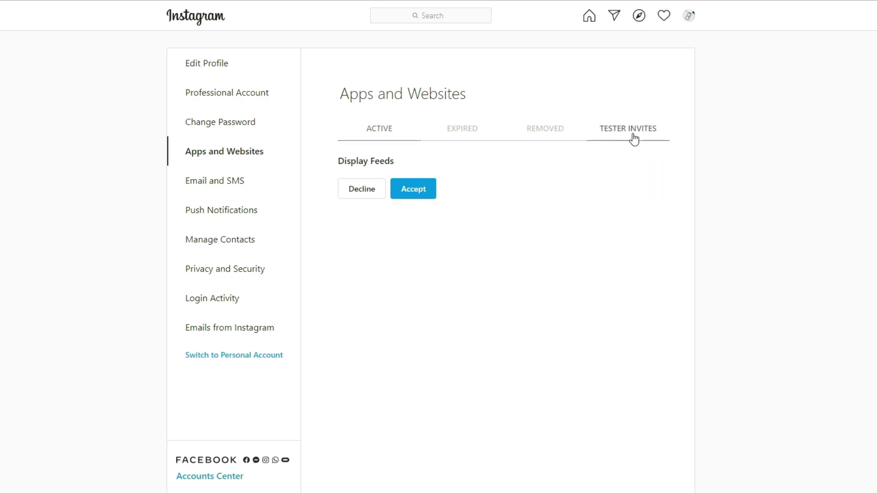
{"action": "left_click_drag", "start_coordinate": [344, 161], "coordinate": [410, 166]}
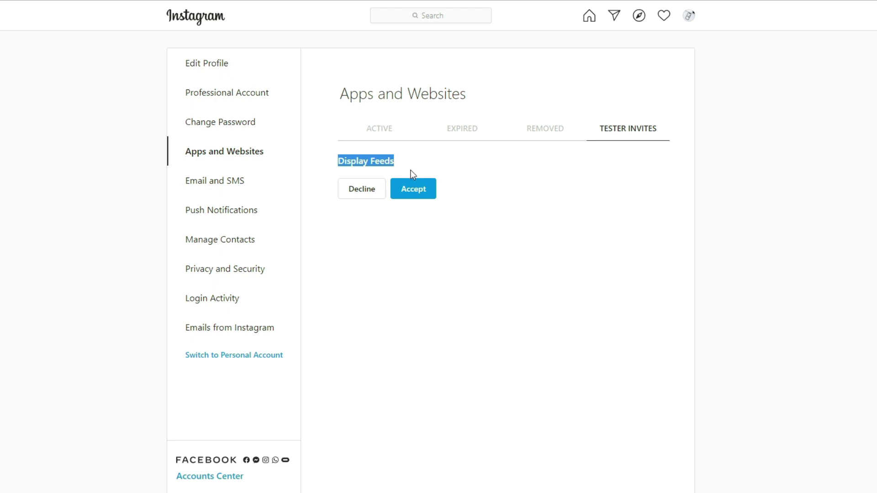
{"action": "left_click", "coordinate": [418, 197]}
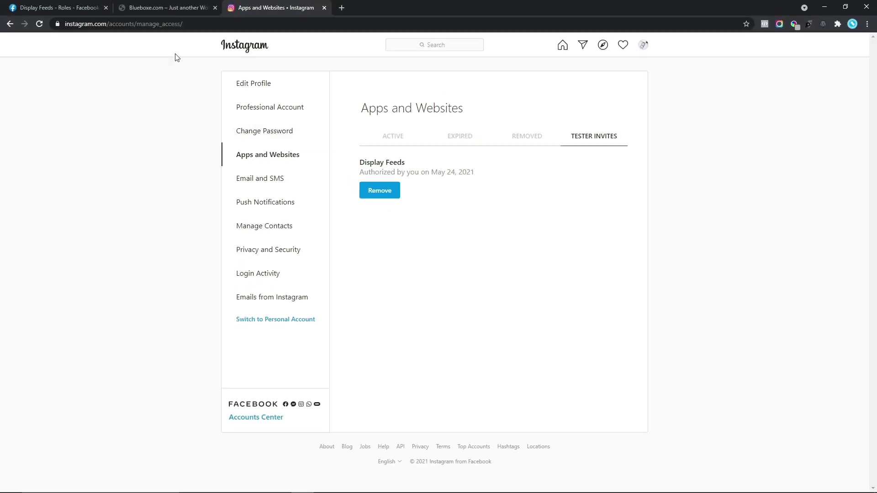
{"action": "left_click", "coordinate": [72, 8]}
Reload the Roles page and generate a user token for the Instagram tester under Basic Display
{"action": "left_click", "coordinate": [41, 24]}
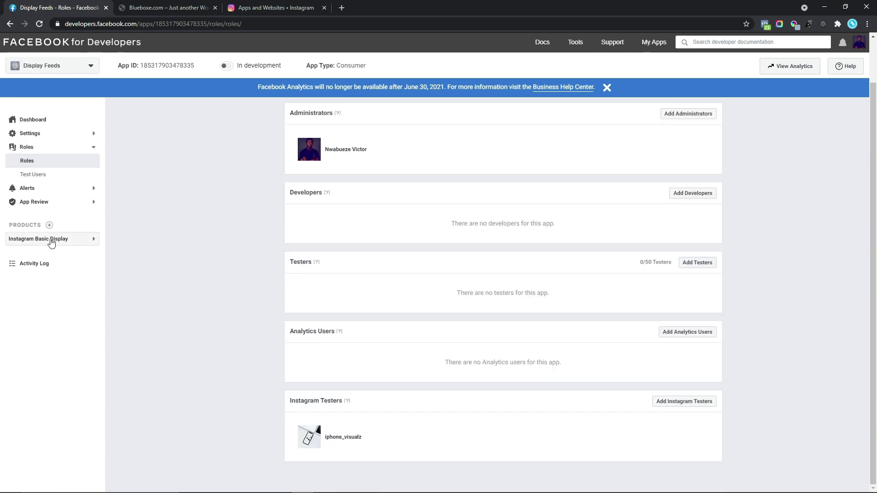
{"action": "left_click", "coordinate": [72, 244]}
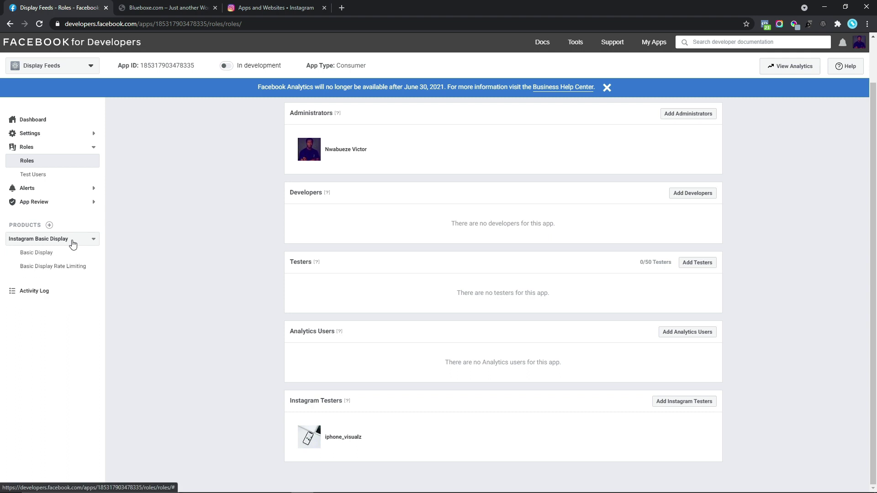
{"action": "left_click", "coordinate": [45, 257]}
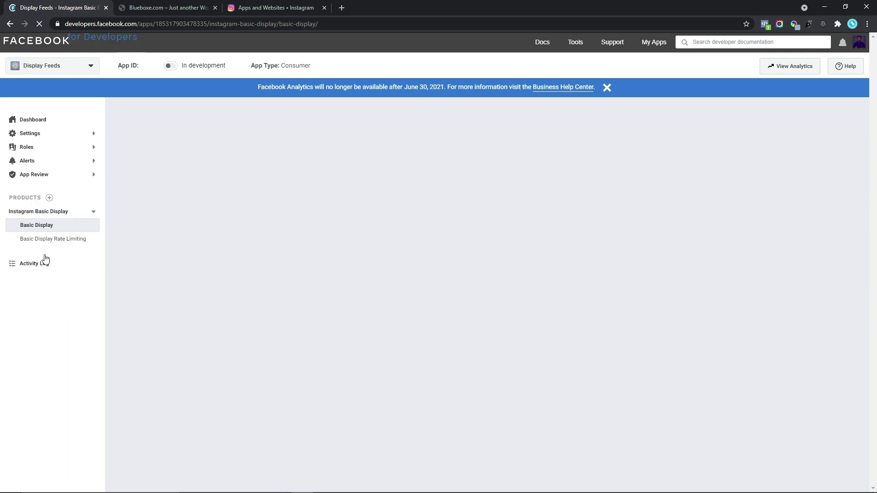
{"action": "scroll", "coordinate": [868, 195], "scroll_direction": "down", "scroll_amount": 10}
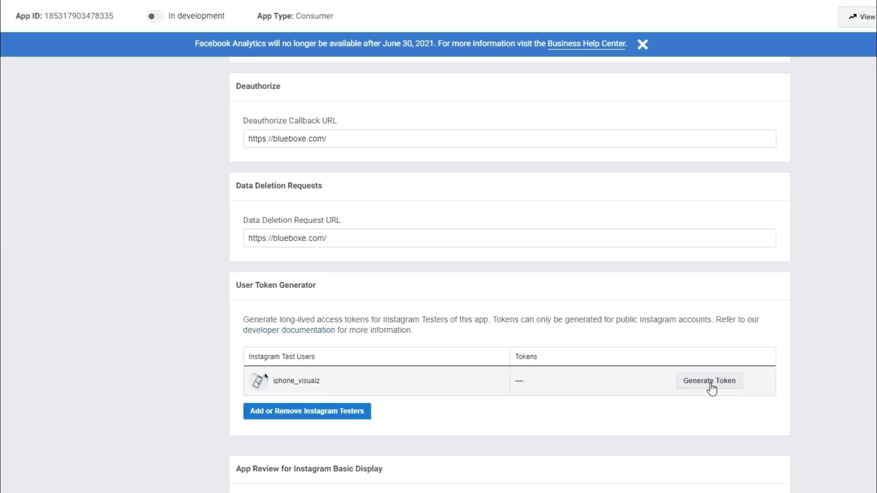
{"action": "left_click", "coordinate": [712, 388]}
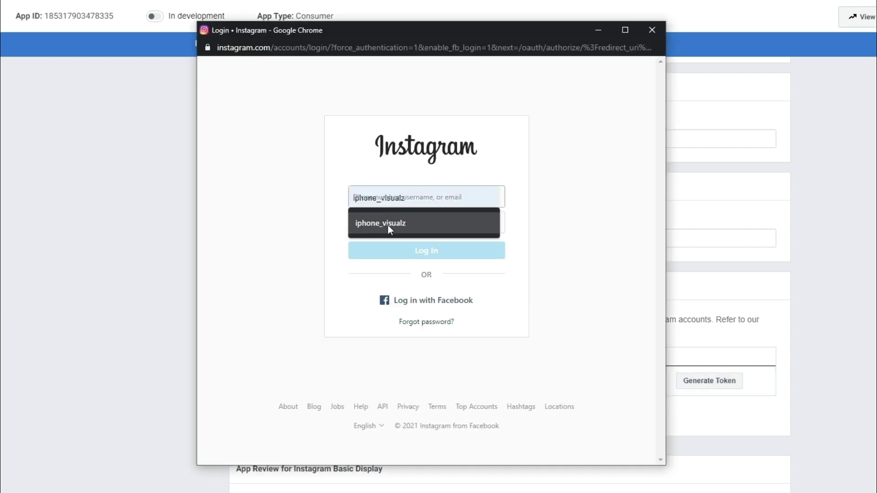
Log in to the Instagram tester account and allow Display Feeds access
{"action": "left_click", "coordinate": [388, 226]}
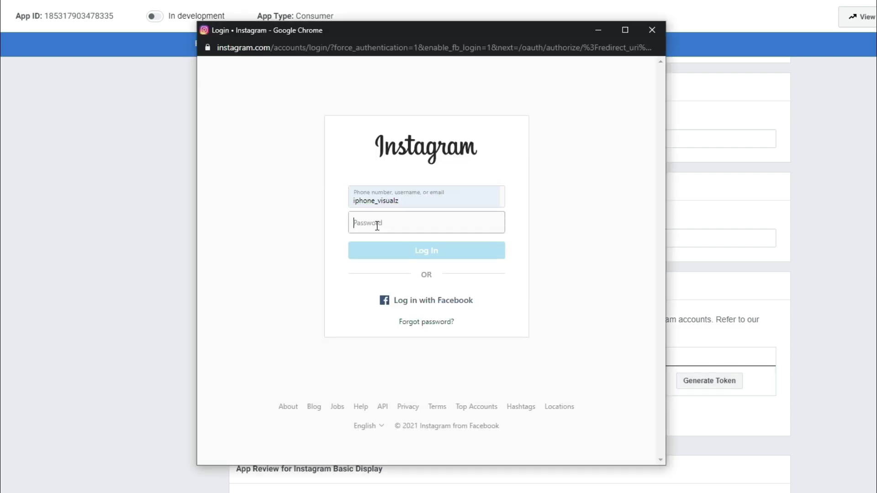
{"action": "type", "text": "************************"}
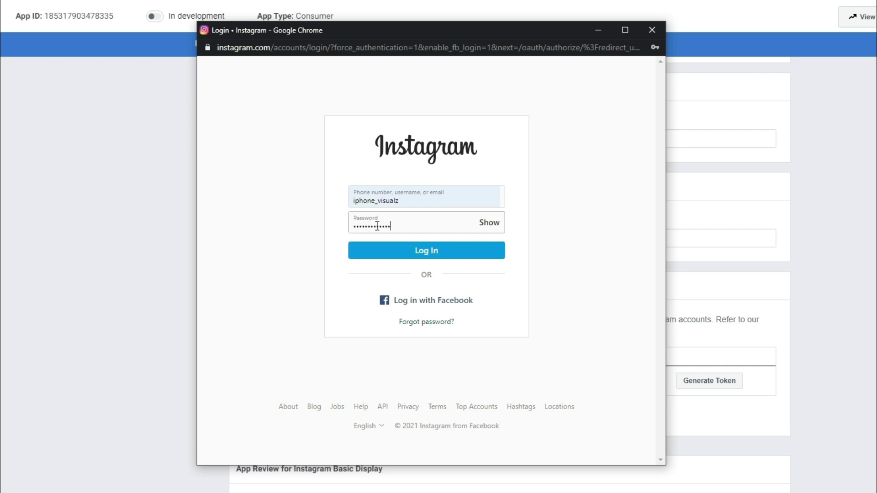
{"action": "left_click", "coordinate": [401, 251]}
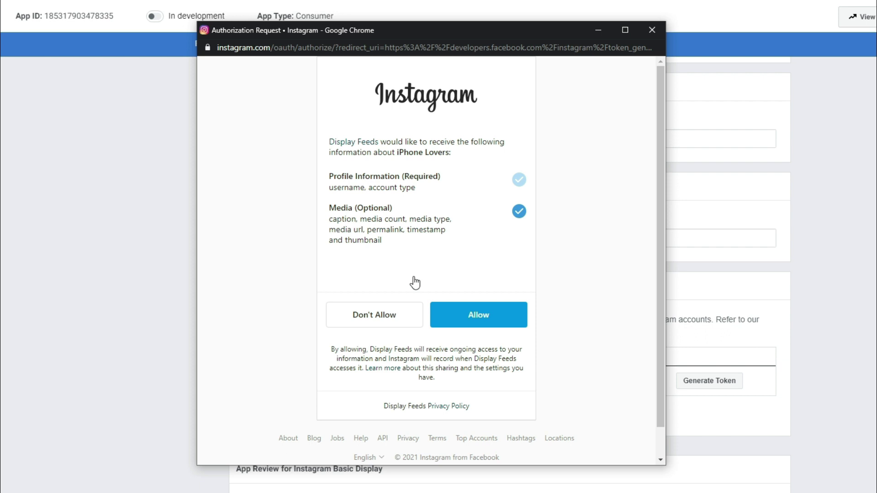
{"action": "left_click", "coordinate": [475, 320]}
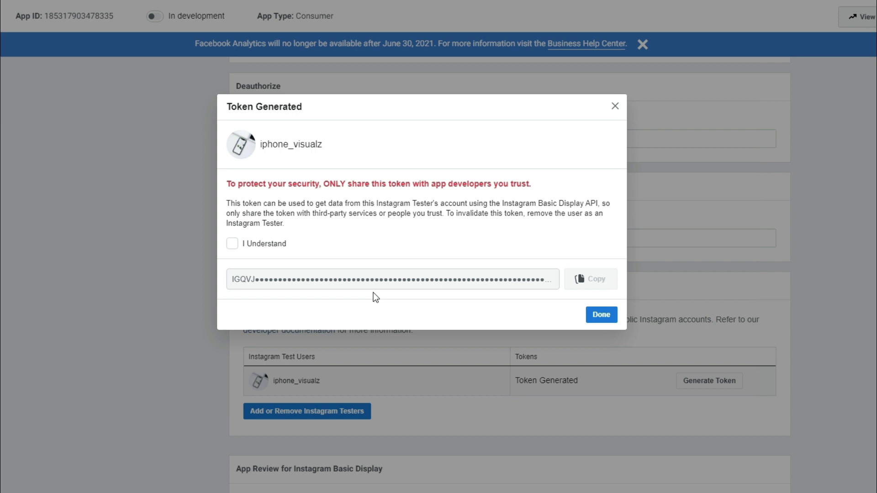
Copy the generated access token, save the Basic Display settings, and return to the Blueboxe.com tab
{"action": "left_click", "coordinate": [232, 245]}
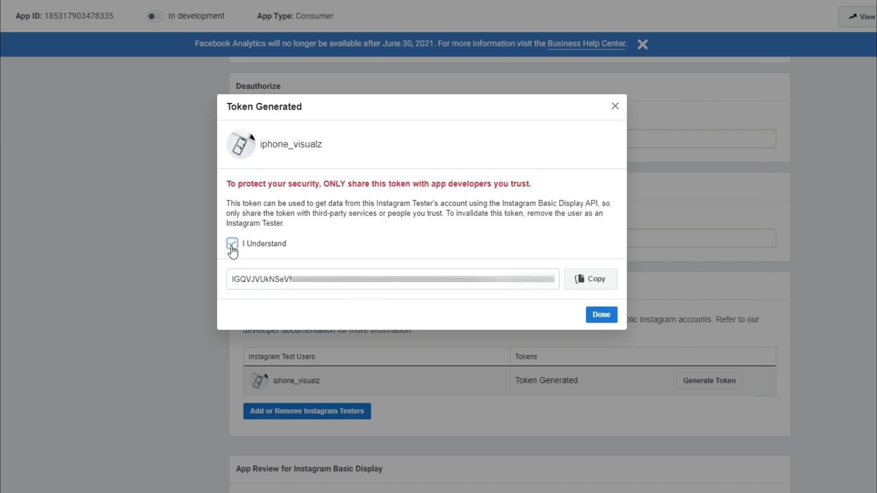
{"action": "left_click", "coordinate": [591, 285]}
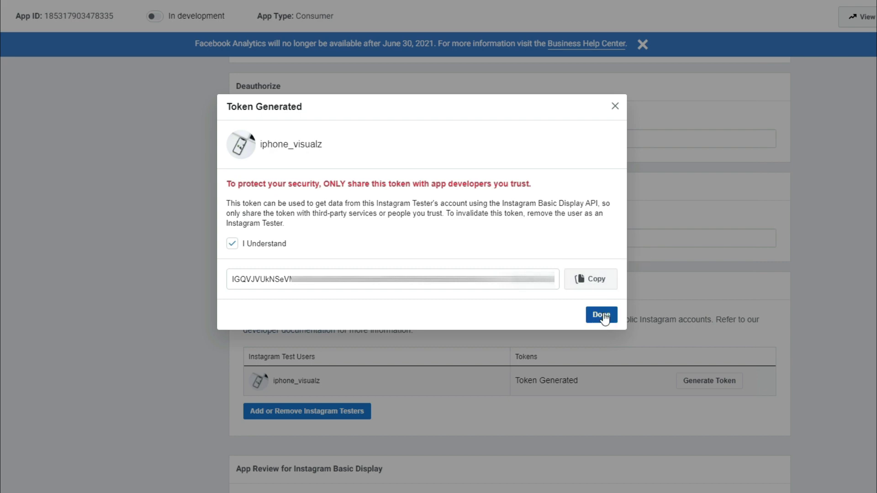
{"action": "left_click", "coordinate": [600, 314]}
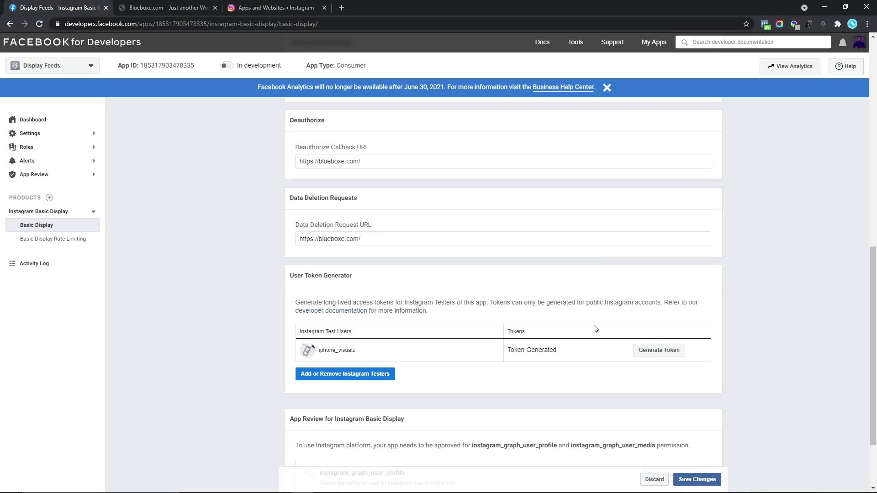
{"action": "left_click", "coordinate": [692, 480]}
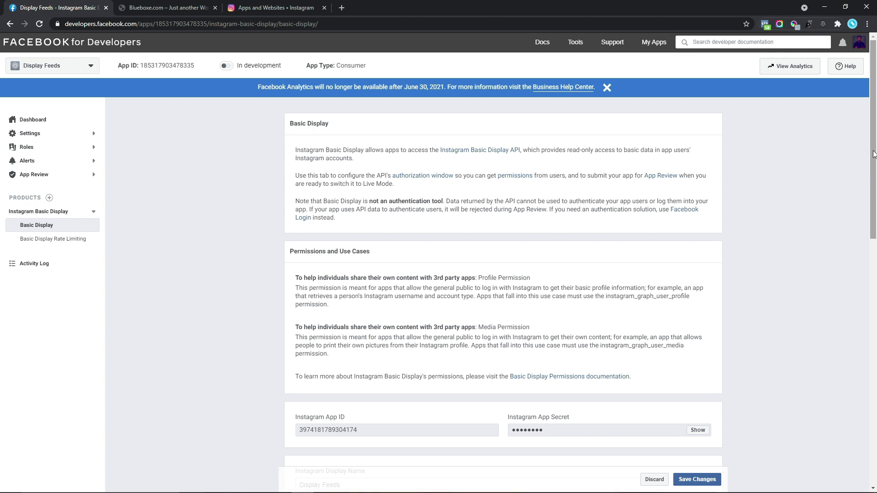
{"action": "left_click", "coordinate": [208, 8]}
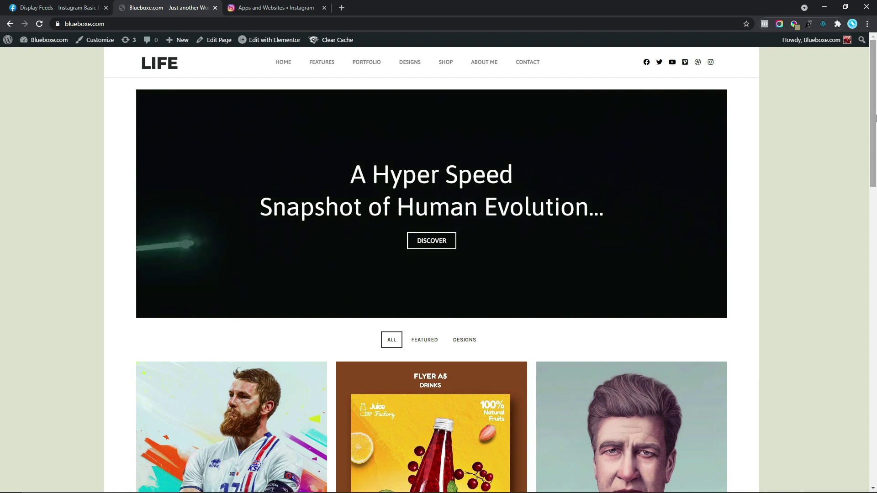
Search the plugin directory for 'Stratum' and install Stratum – Elementor Widgets from the Dashboard
{"action": "left_click_drag", "start_coordinate": [876, 118], "coordinate": [875, 415]}
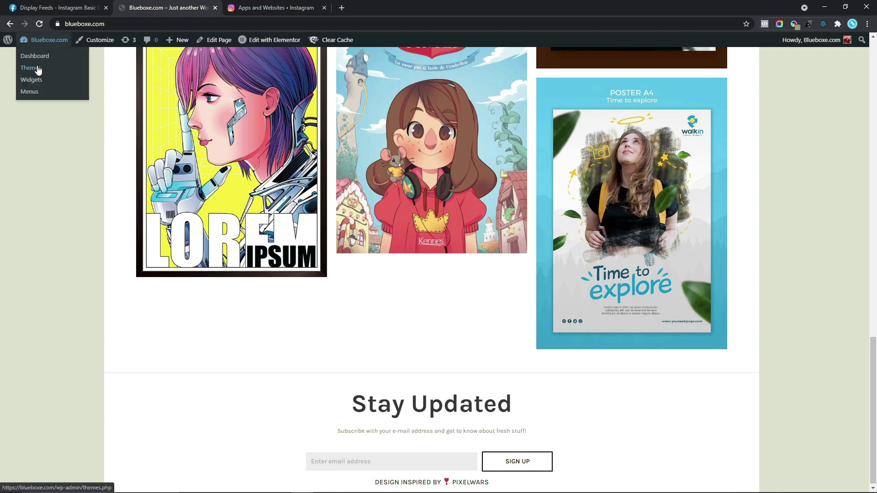
{"action": "left_click", "coordinate": [40, 56]}
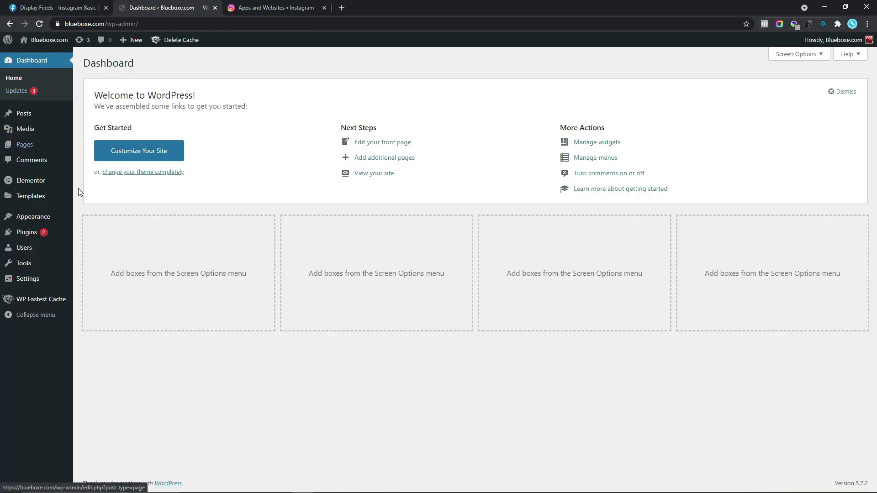
{"action": "mouse_move", "coordinate": [48, 238]}
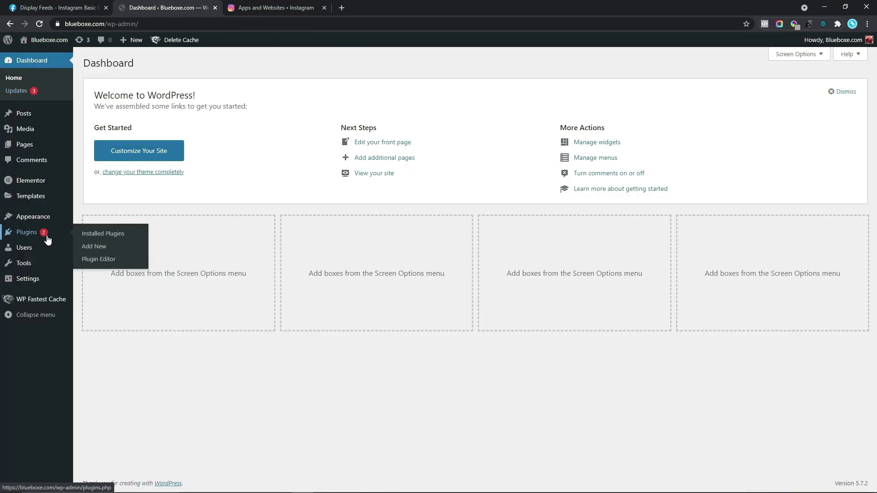
{"action": "left_click", "coordinate": [89, 250]}
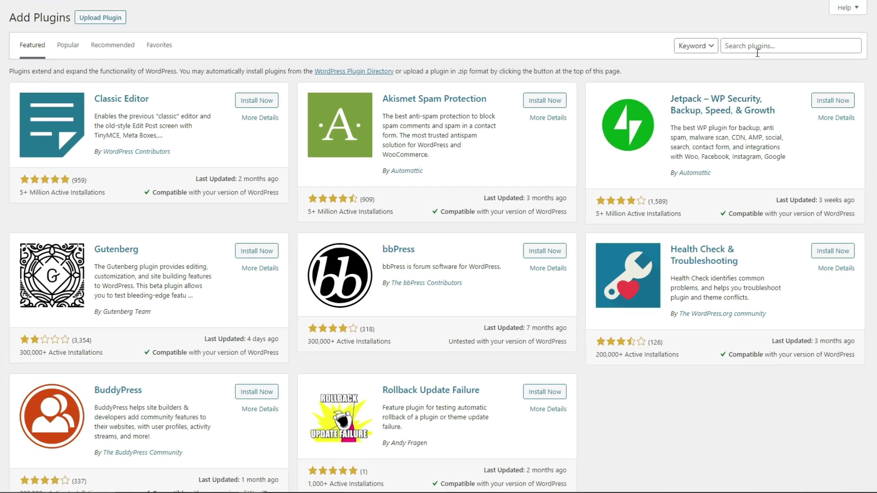
{"action": "left_click", "coordinate": [760, 76]}
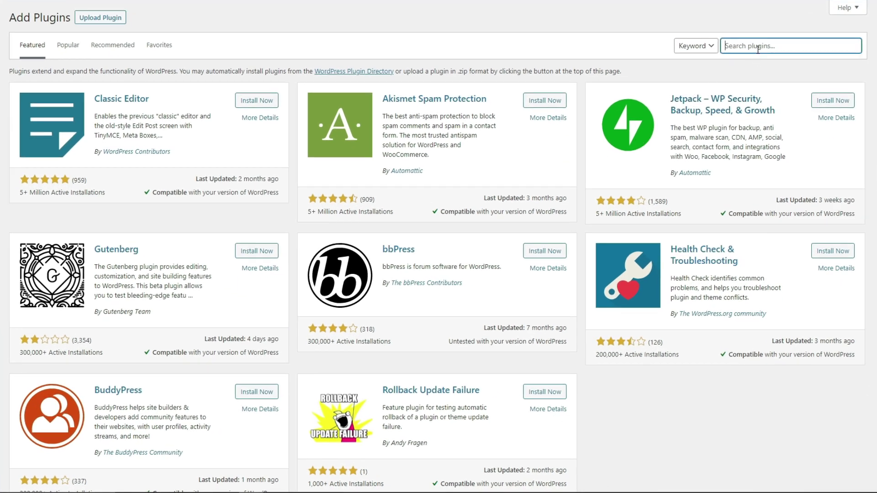
{"action": "type", "text": "Stratum"}
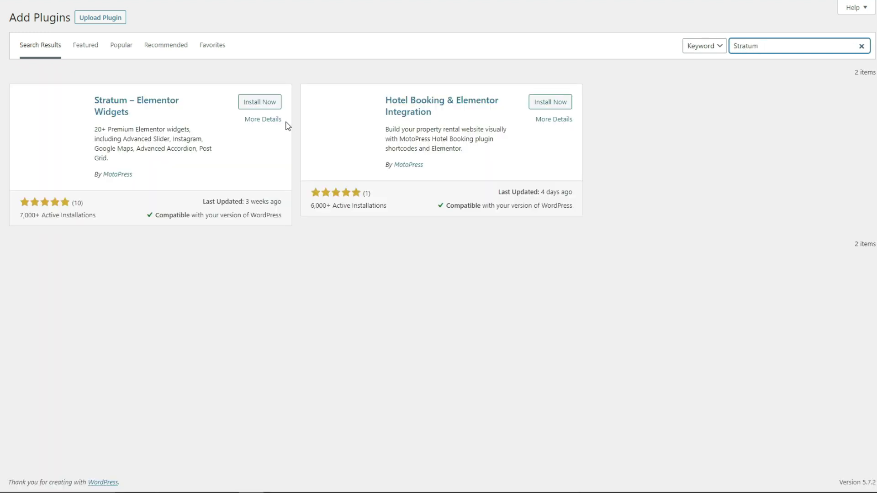
{"action": "left_click", "coordinate": [260, 105]}
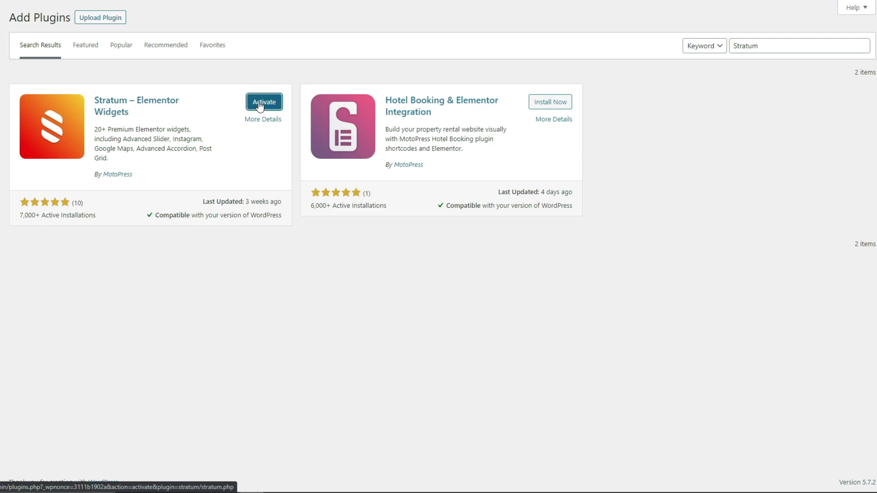
Activate the Stratum plugin and bring up its settings page
{"action": "left_click", "coordinate": [260, 105]}
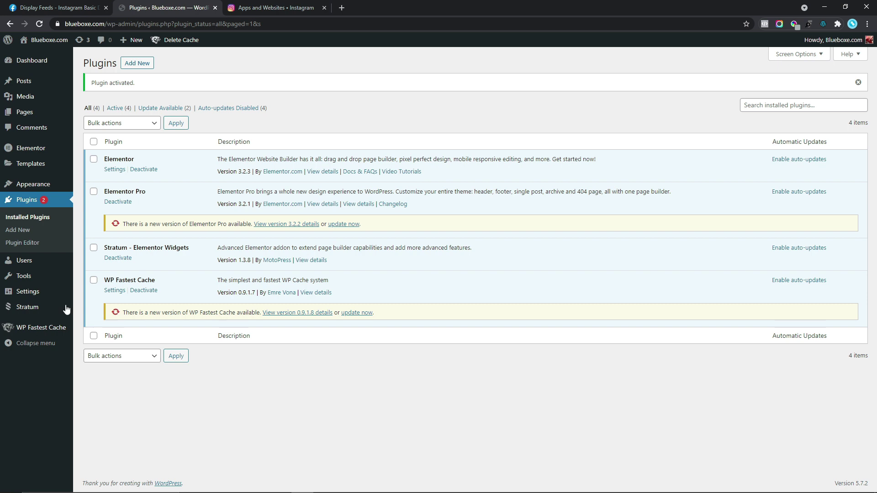
{"action": "mouse_move", "coordinate": [50, 309]}
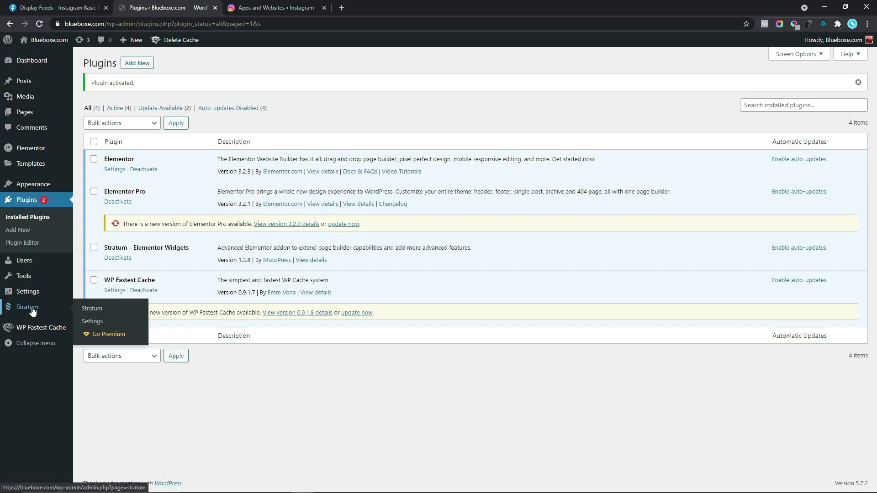
{"action": "left_click", "coordinate": [95, 322]}
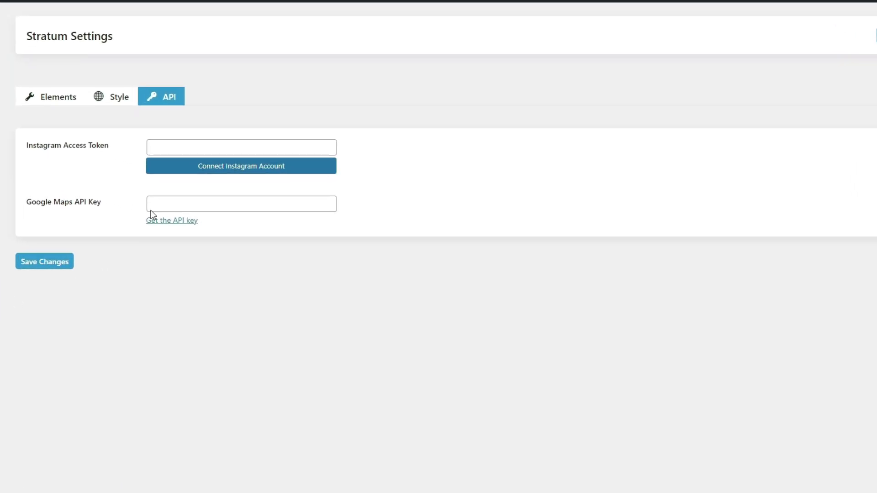
Paste the Instagram access token, connect and allow the Instagram account, and save the settings
{"action": "right_click", "coordinate": [183, 147]}
{"action": "left_click", "coordinate": [211, 233]}
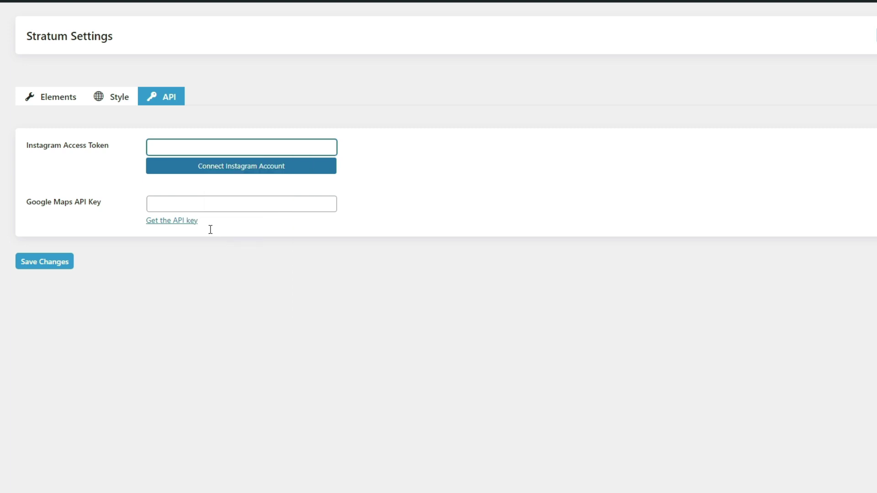
{"action": "left_click", "coordinate": [225, 175]}
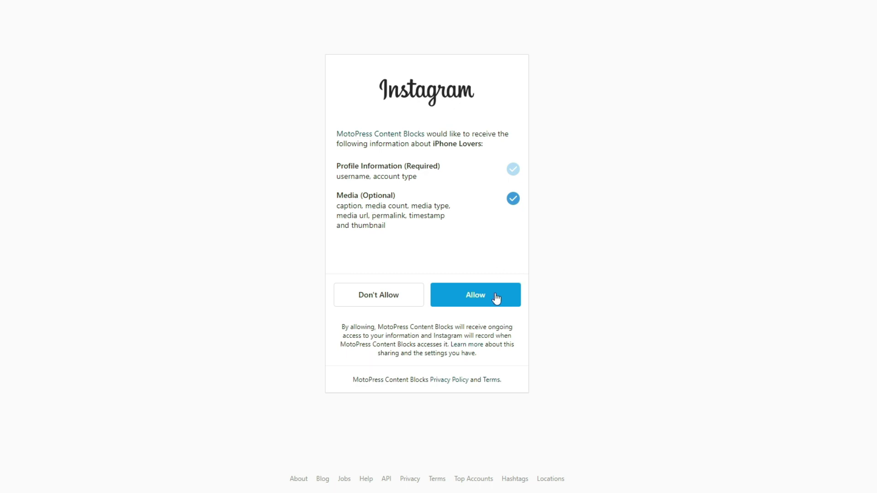
{"action": "left_click", "coordinate": [475, 296]}
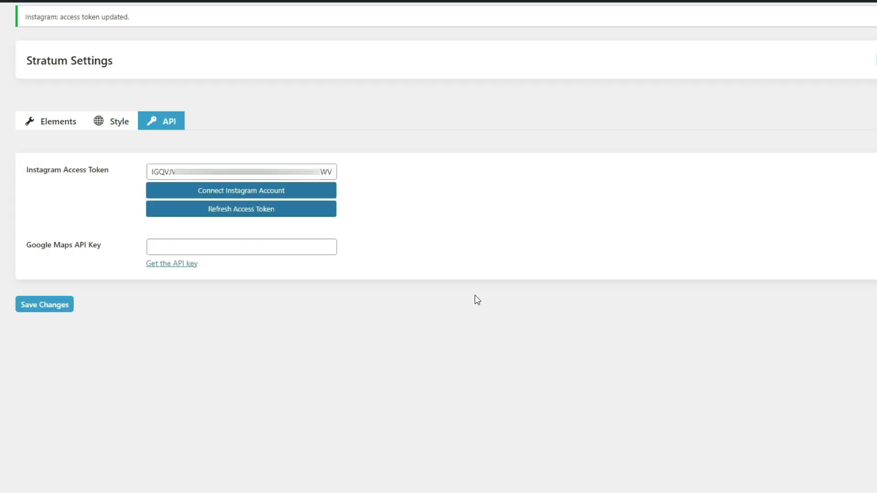
{"action": "left_click", "coordinate": [46, 309]}
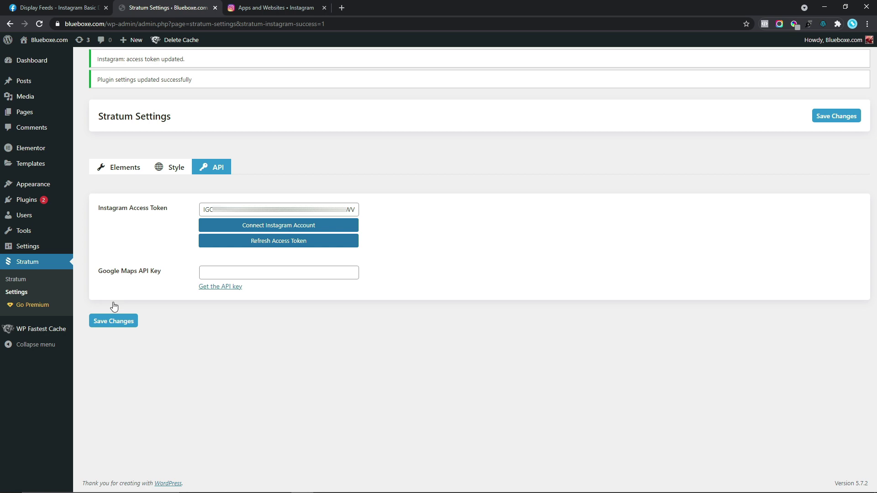
Open the Website's Footer template from Theme Builder in Elementor
{"action": "mouse_move", "coordinate": [34, 168]}
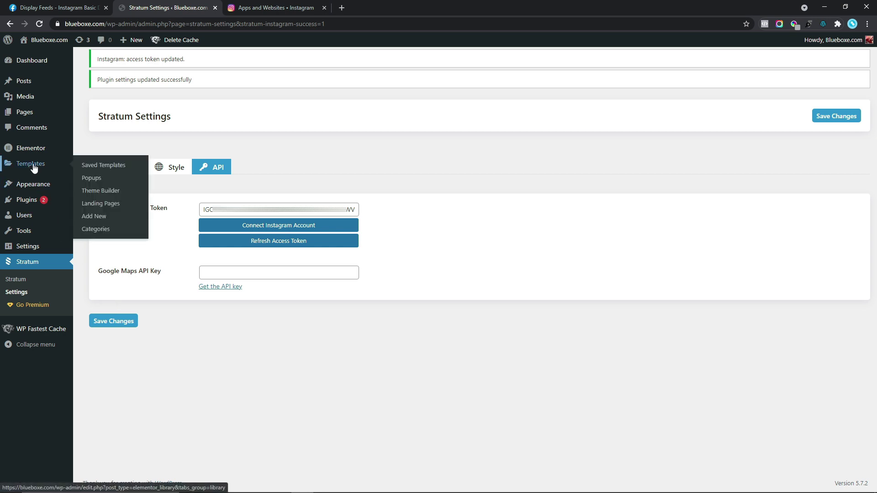
{"action": "left_click", "coordinate": [104, 192]}
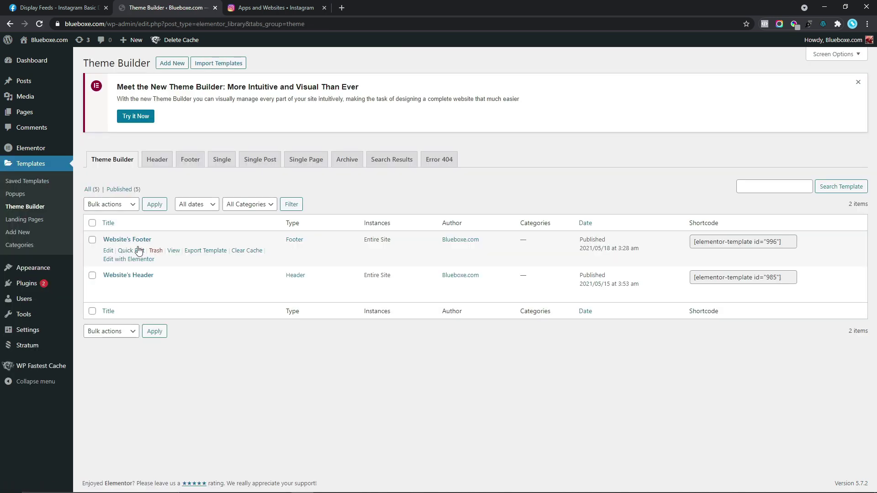
{"action": "left_click", "coordinate": [128, 263]}
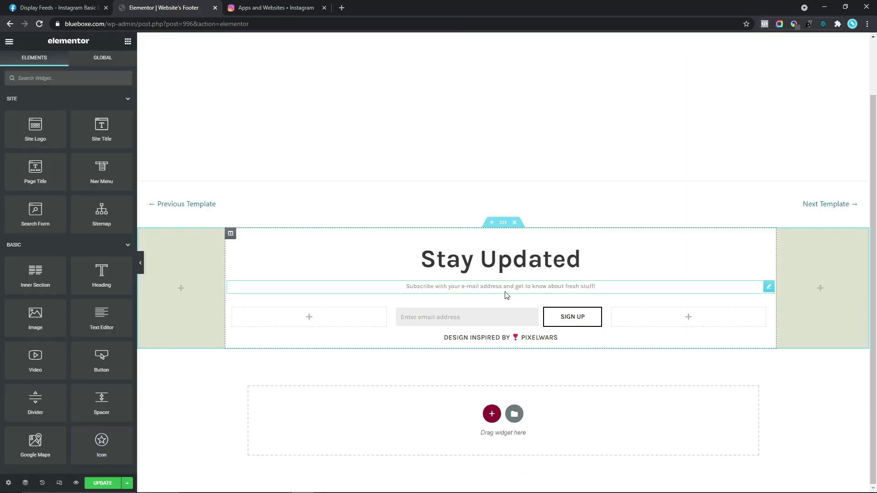
Find the 'instagram' widget and drop it into the Stay Updated footer section
{"action": "left_click", "coordinate": [86, 81]}
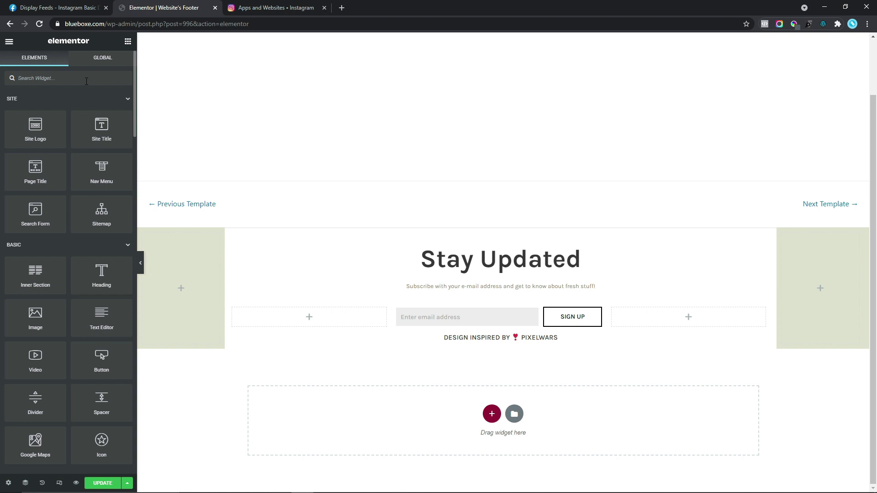
{"action": "type", "text": "instagram"}
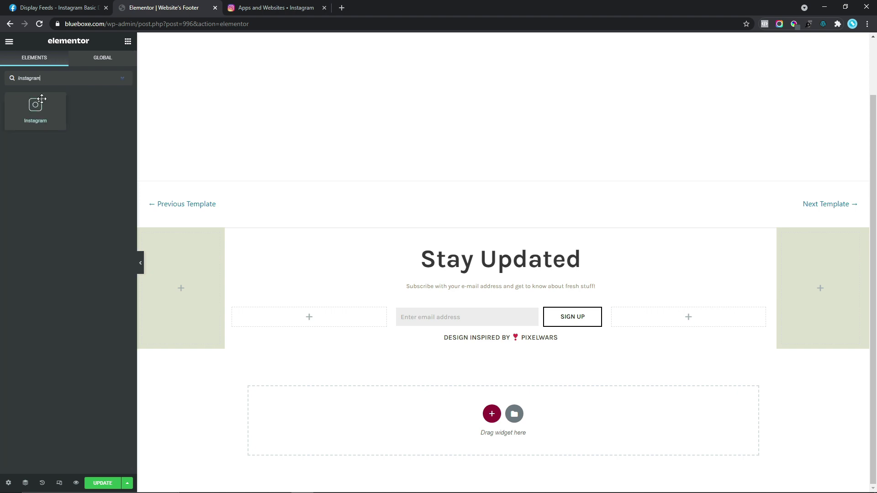
{"action": "left_click_drag", "start_coordinate": [41, 99], "coordinate": [758, 330]}
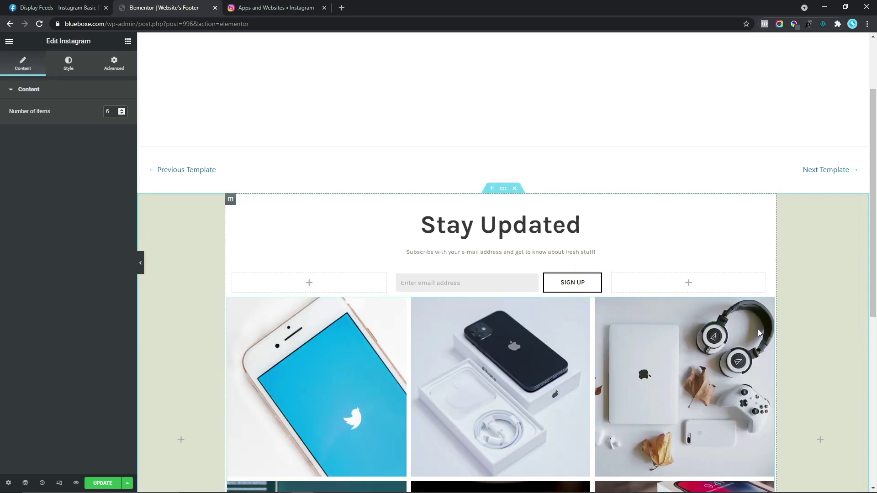
{"action": "left_click_drag", "start_coordinate": [874, 179], "coordinate": [876, 289]}
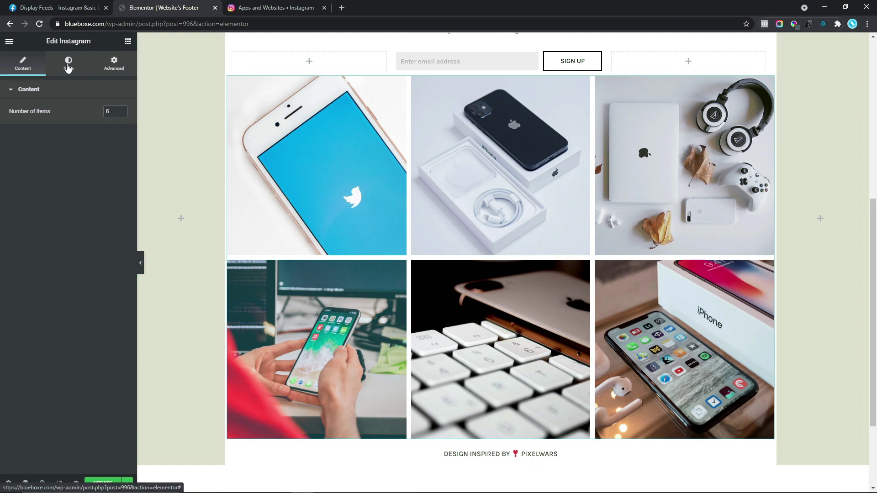
Set the Instagram widget's Columns to 6 in its Style options so all photos sit in one row
{"action": "left_click", "coordinate": [69, 63]}
{"action": "left_click", "coordinate": [122, 126]}
{"action": "left_click", "coordinate": [122, 126]}
{"action": "left_click", "coordinate": [121, 127]}
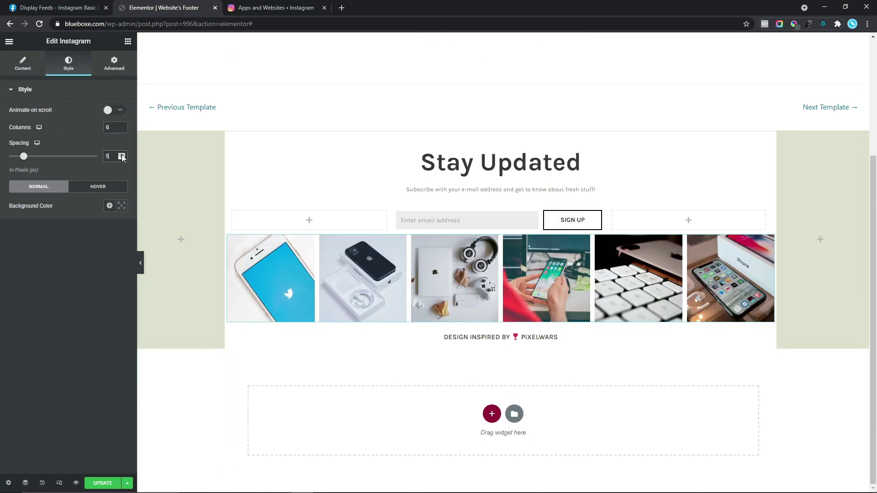